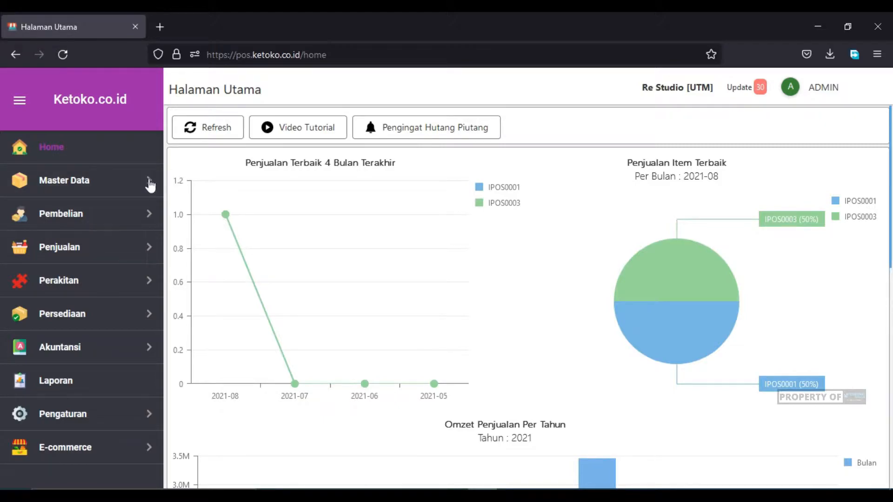
Open the Periode Promosi list from the Diskon & Promosi section of Master Data
click(131, 181)
scroll(124, 223, down, 3)
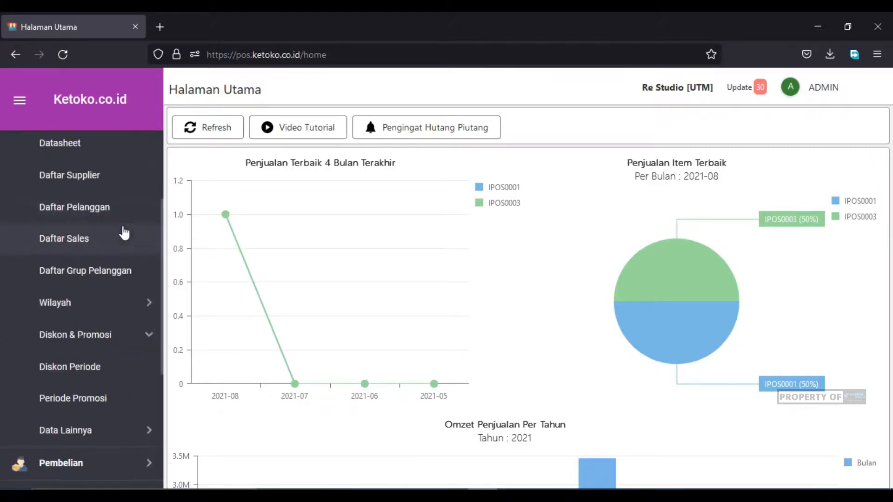
click(132, 339)
click(132, 339)
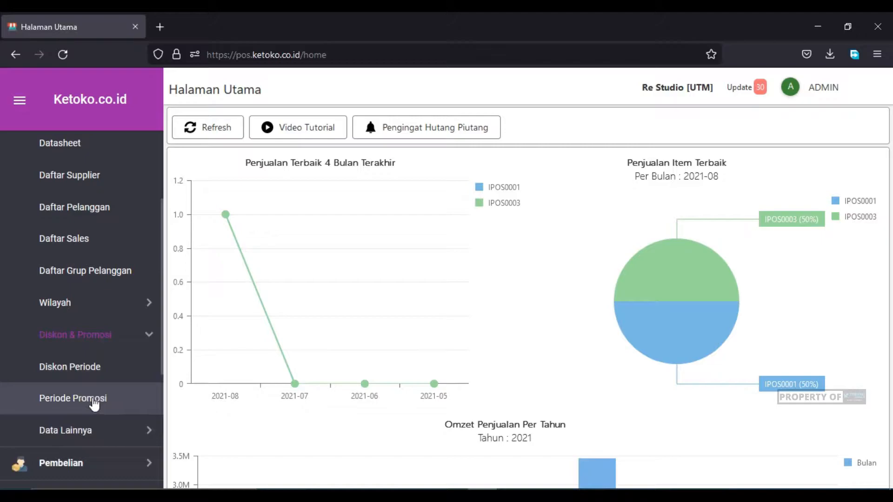
click(93, 400)
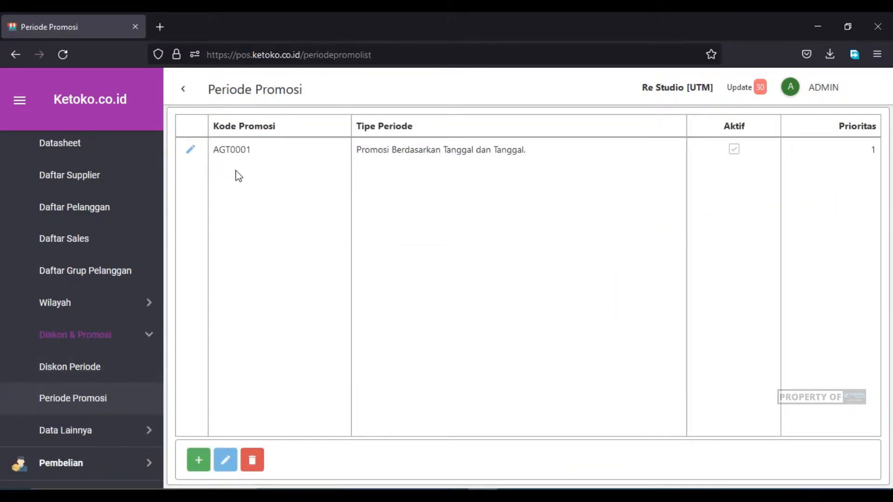
click(251, 229)
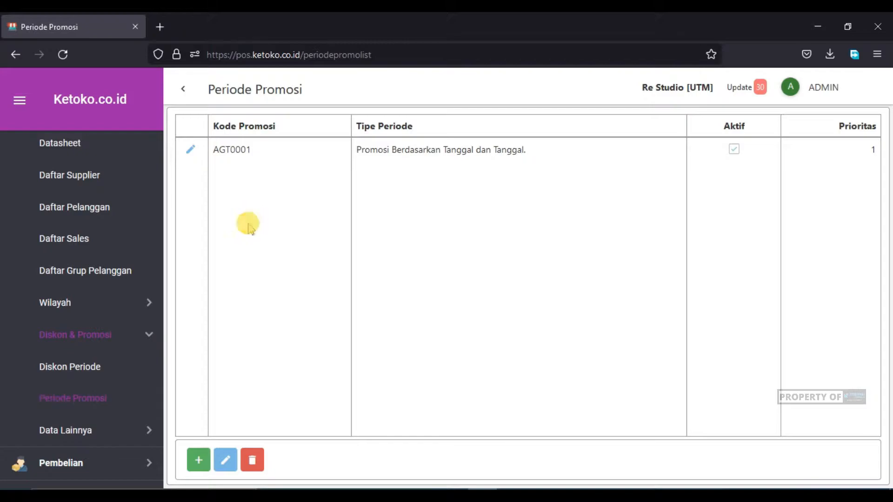
click(315, 157)
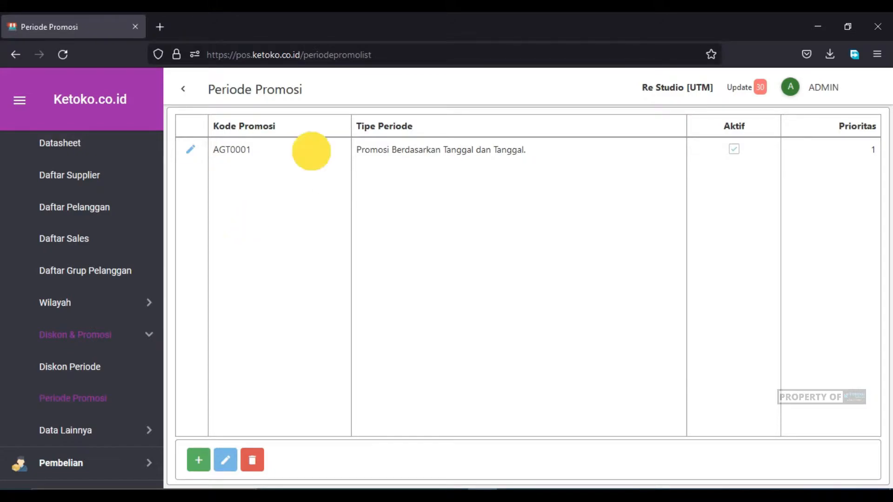
click(298, 188)
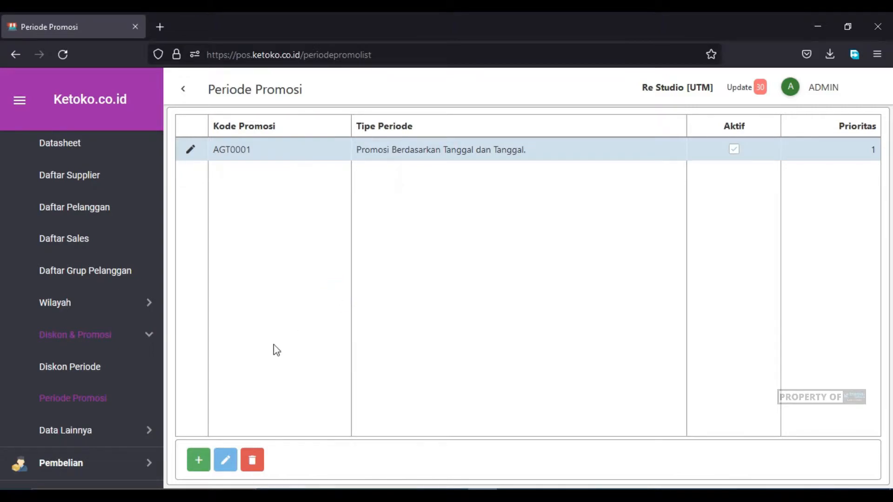
Add a new promotion period with the promotion code AGT0002
click(200, 462)
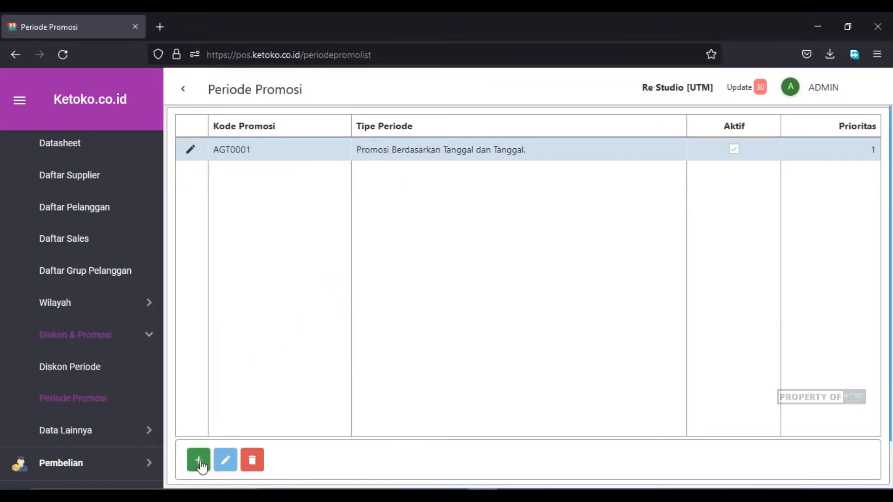
click(199, 460)
click(277, 144)
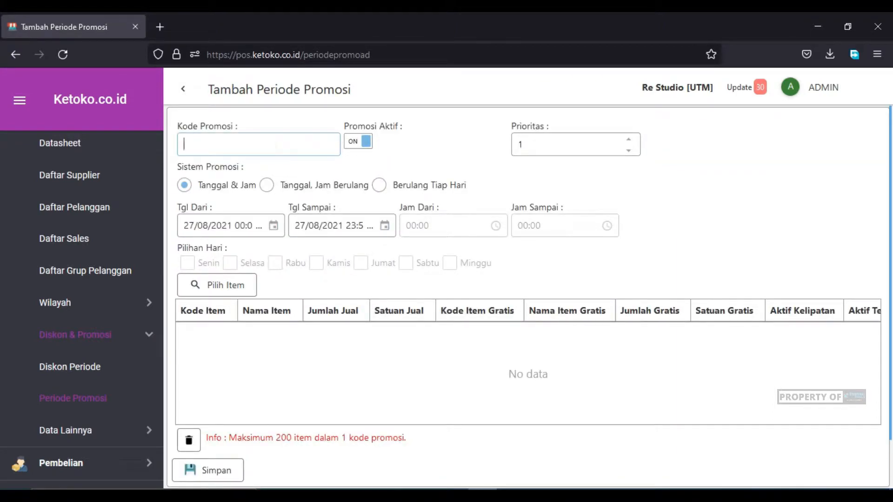
text(AGT0002)
key(ctrl+a)
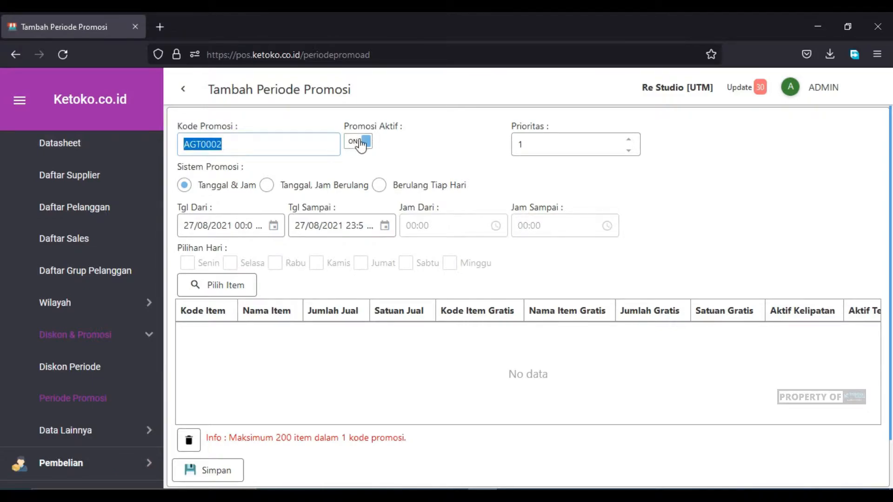
click(389, 143)
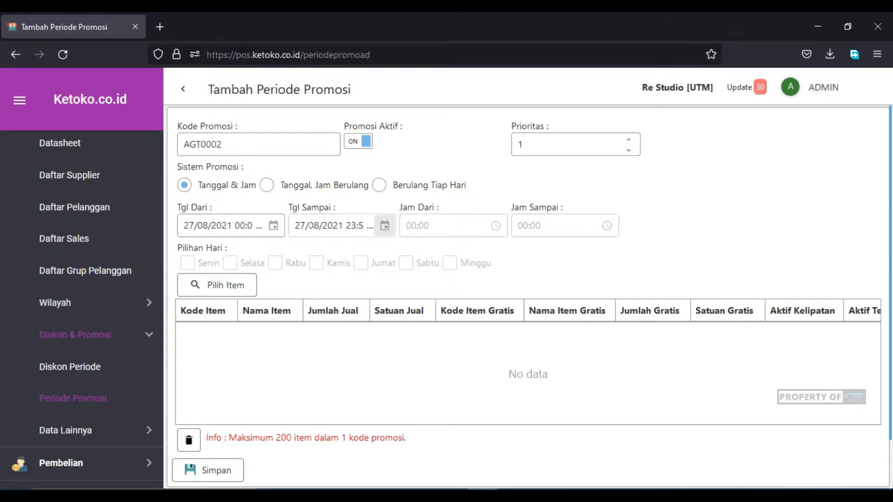
Set the promotion's end date (Tgl Sampai) to 28 August 2021 at 23:59
click(384, 226)
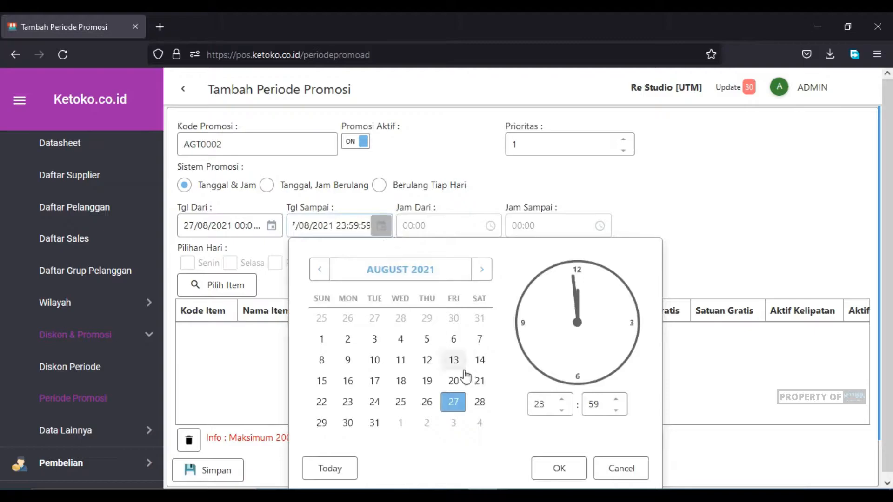
click(481, 404)
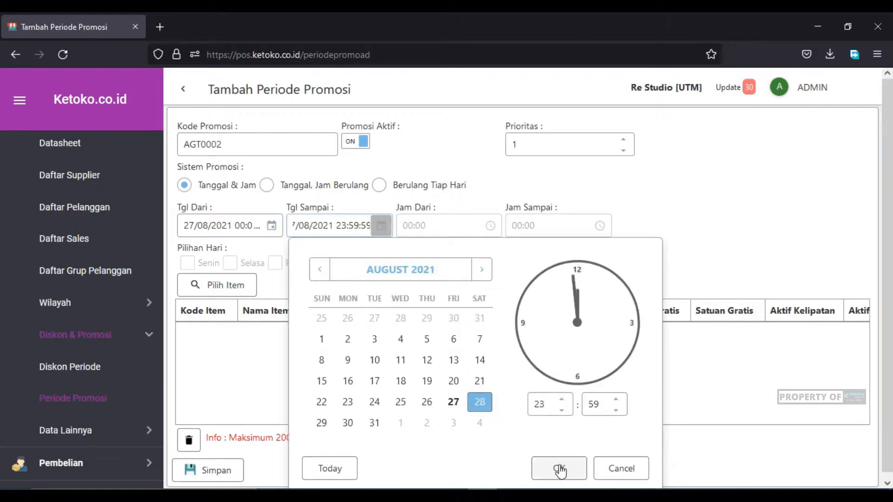
click(559, 468)
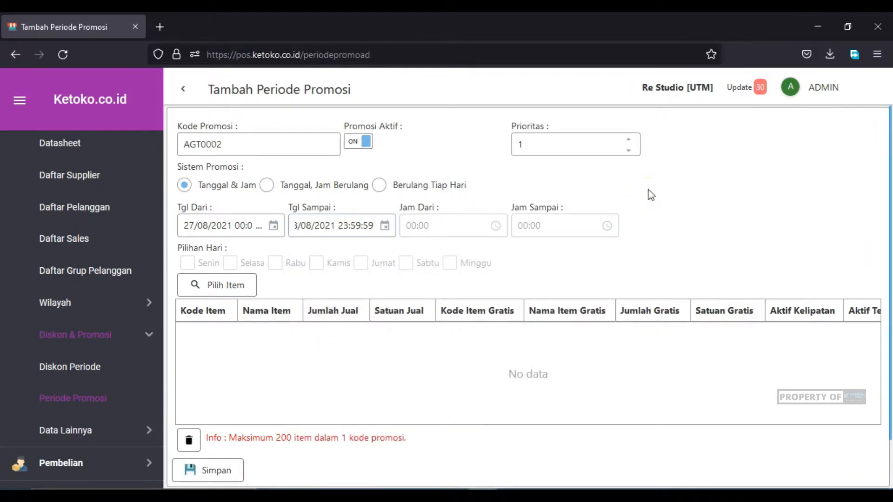
Try the Tanggal, Jam Berulang and Berulang Tiap Hari promotion systems, and switch back to Tanggal & Jam
click(266, 187)
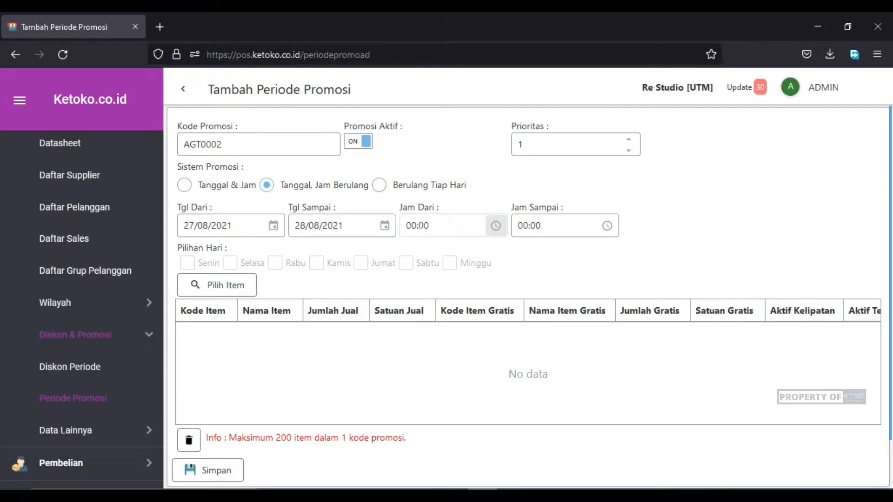
click(380, 188)
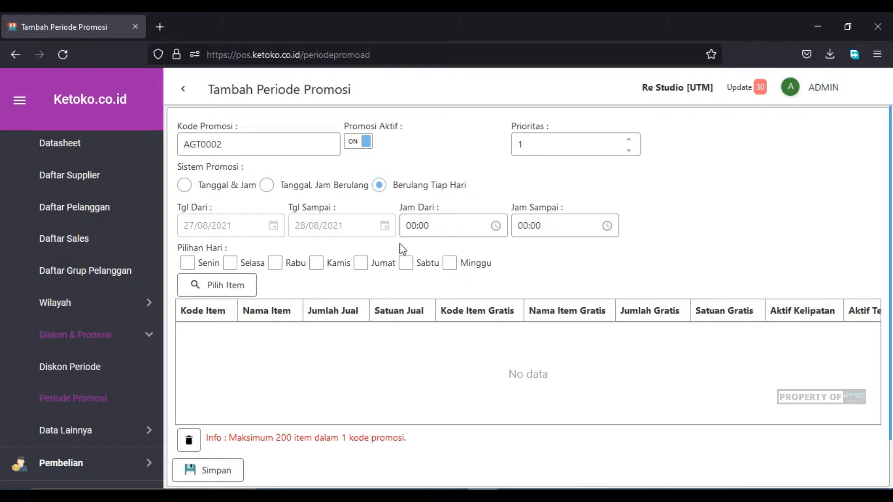
click(414, 226)
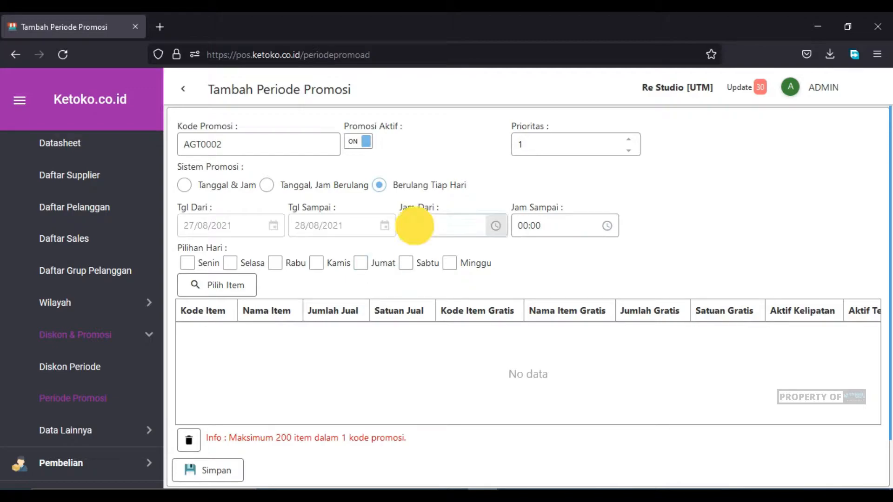
click(454, 227)
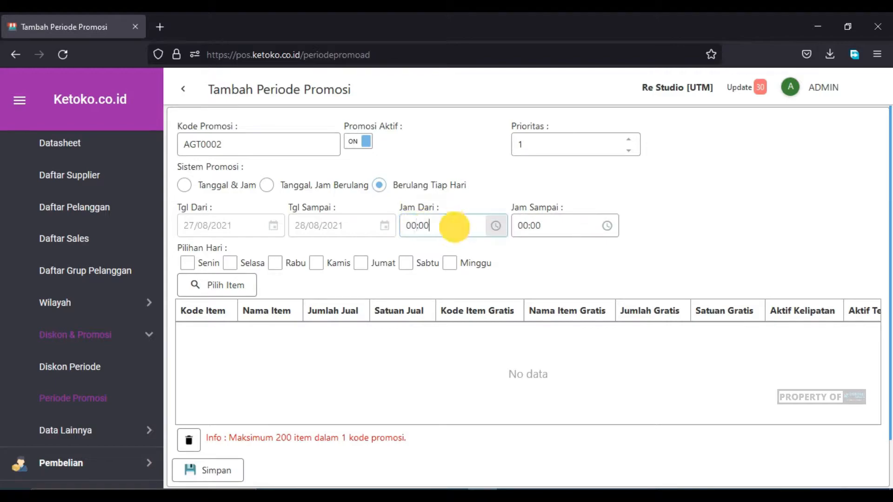
click(542, 224)
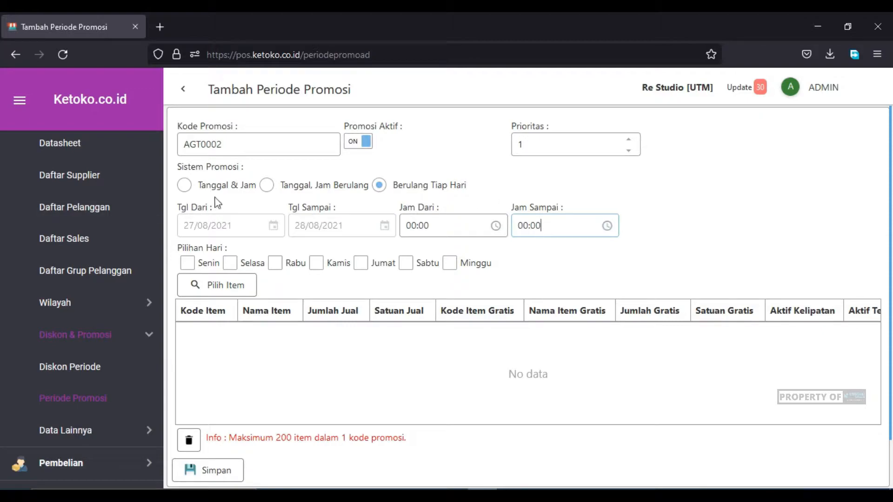
click(197, 187)
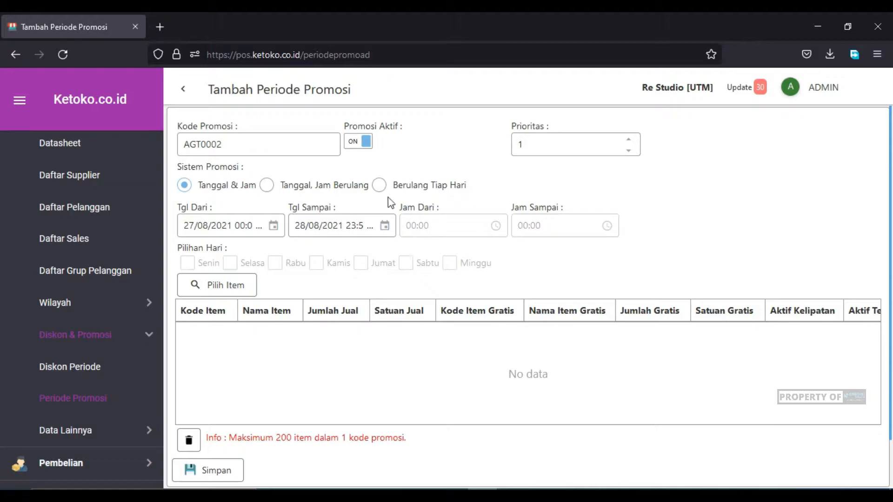
Select item IPOS0003 (iPos 5.0 Edisi Ultimate) for the promotion and set its Jumlah Jual to 1
click(231, 285)
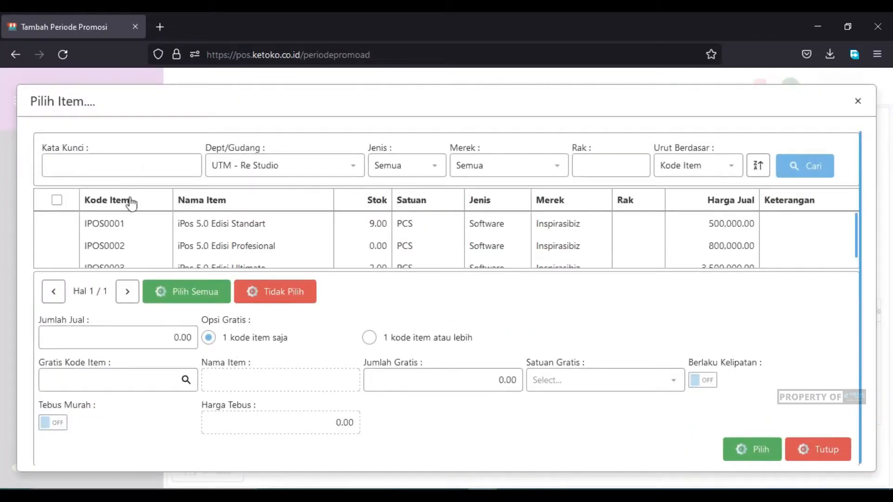
scroll(124, 251, down, 1)
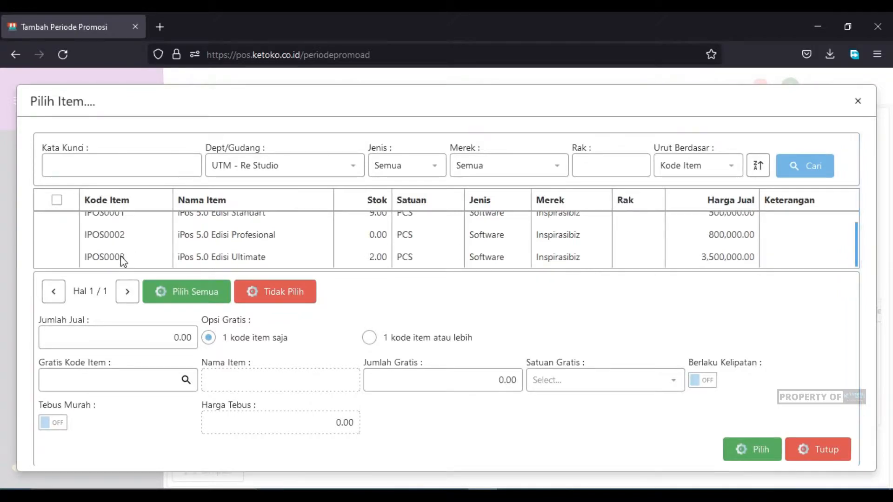
click(121, 258)
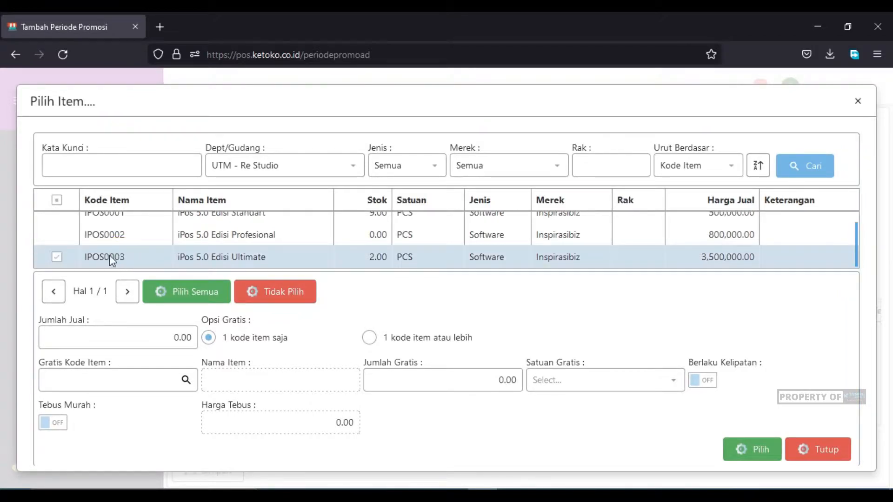
drag(137, 341, 234, 336)
drag(166, 335, 256, 339)
text(1)
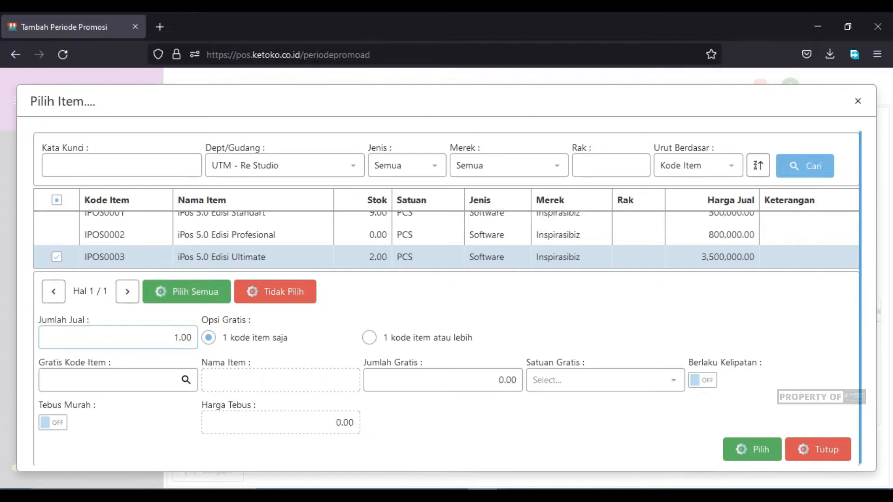
Look at the free-item form for the "1 kode item atau lebih" option, and switch back to "1 kode item saja"
click(373, 343)
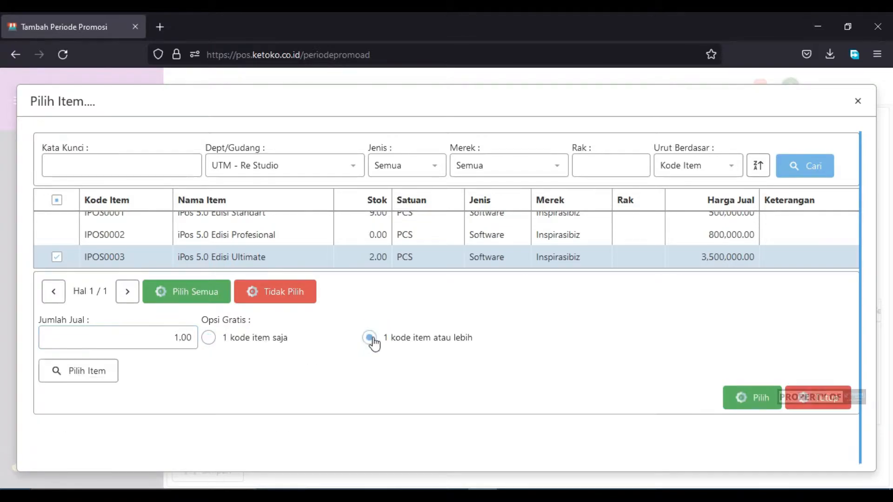
click(71, 377)
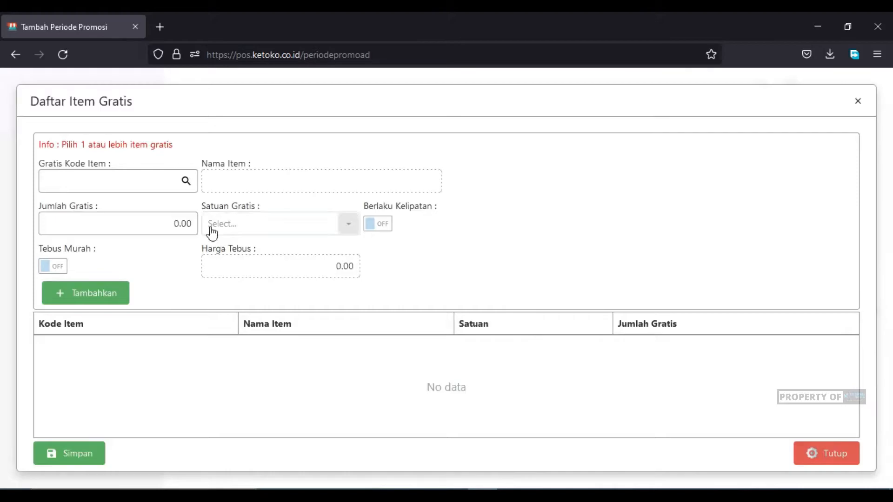
click(830, 451)
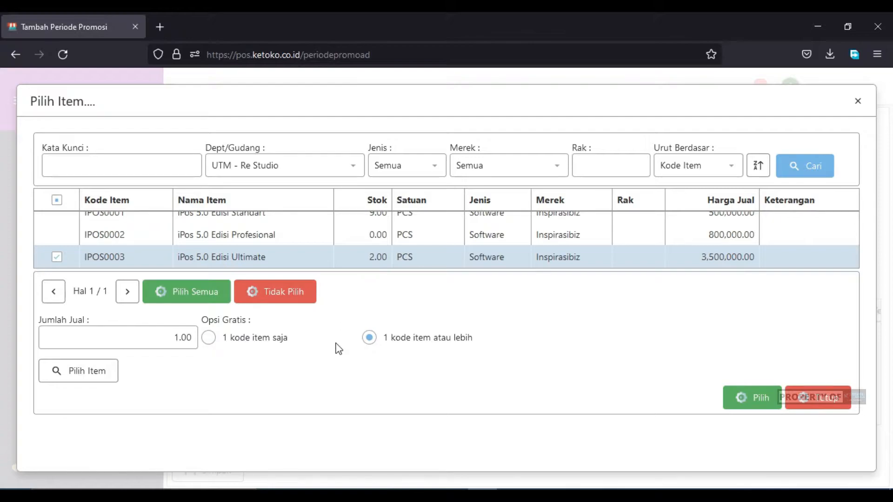
click(210, 342)
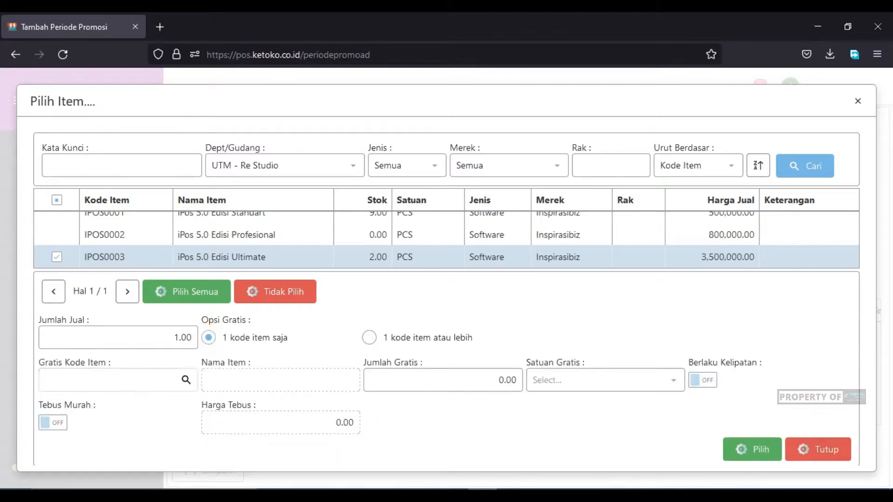
drag(179, 339, 259, 331)
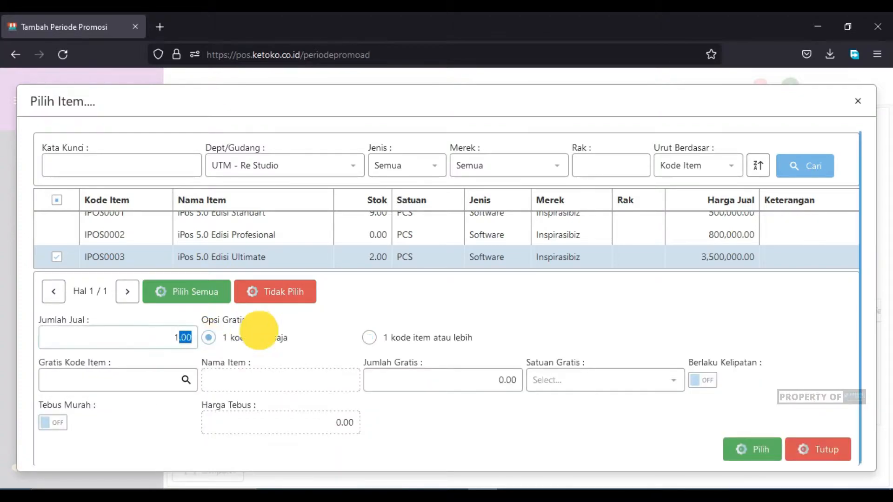
drag(160, 338, 203, 334)
click(169, 339)
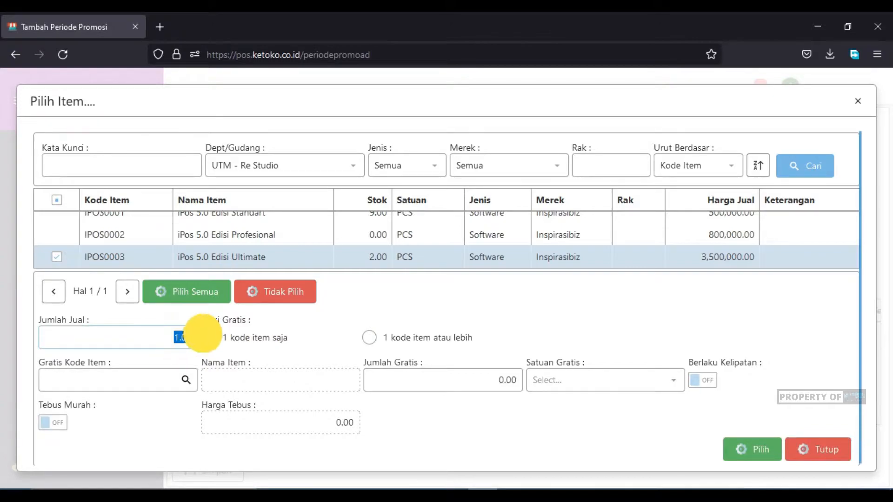
Choose IPOS0001 (iPos 5.0 Edisi Standart) as the free item and set its Jumlah Gratis to 1
click(186, 380)
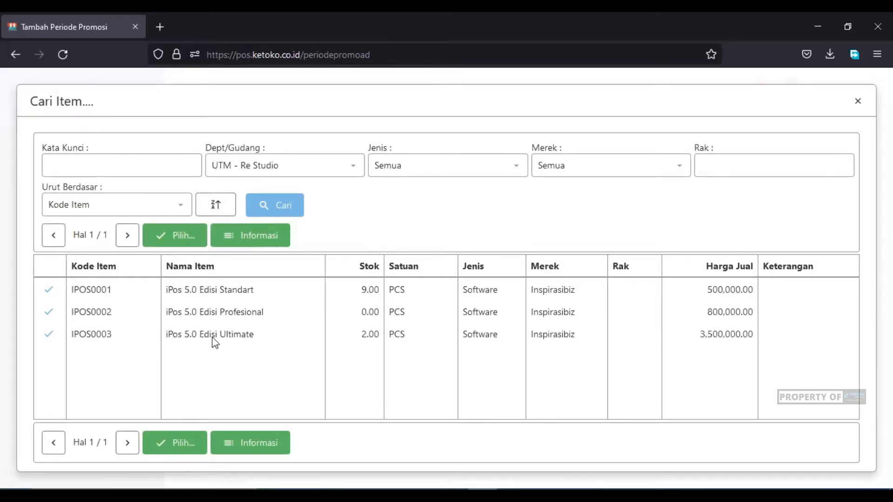
click(51, 291)
click(503, 380)
drag(533, 379, 593, 378)
drag(493, 377, 525, 380)
text(1)
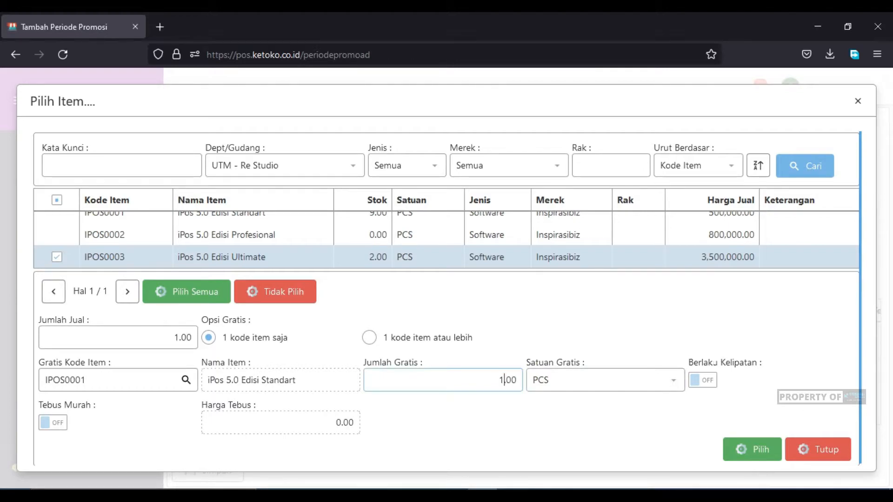
Turn on Berlaku Kelipatan for the free item
drag(688, 361, 772, 350)
click(767, 326)
click(706, 385)
click(157, 331)
click(210, 336)
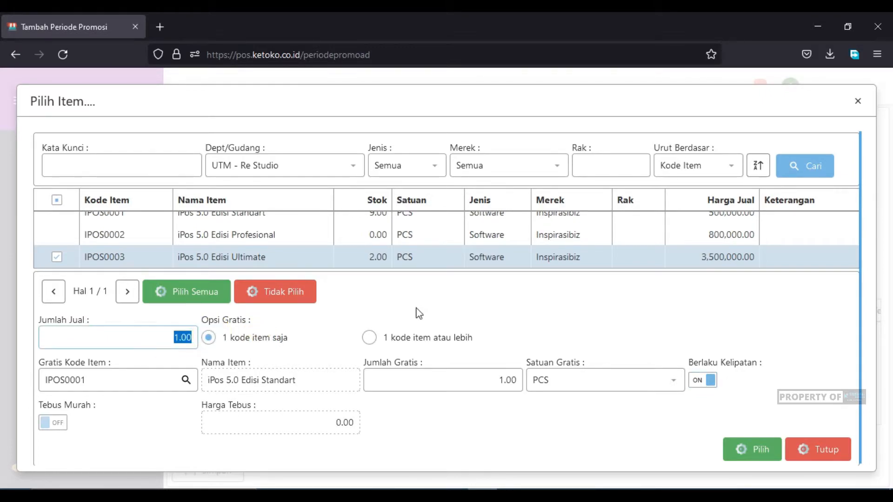
triple_click(379, 300)
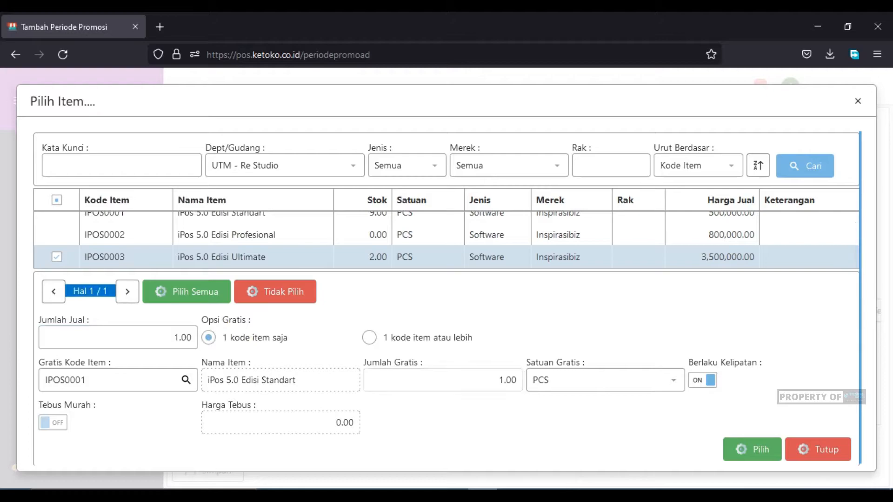
drag(479, 387, 544, 371)
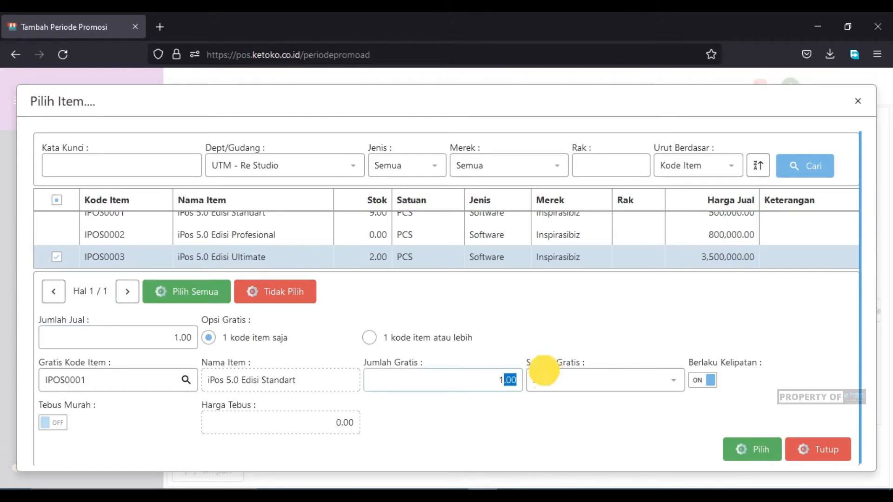
drag(479, 387, 540, 377)
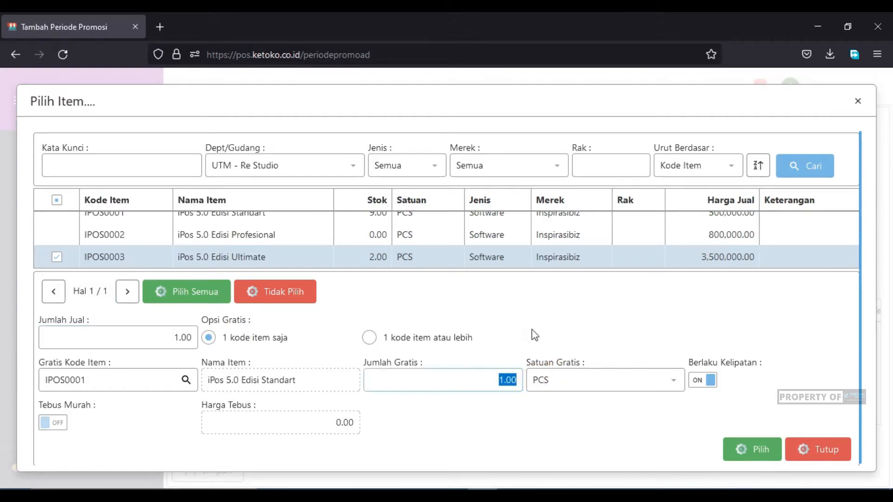
Turn off Berlaku Kelipatan for the free item, keeping Jumlah Jual and Jumlah Gratis as entered
scroll(282, 247, up, 1)
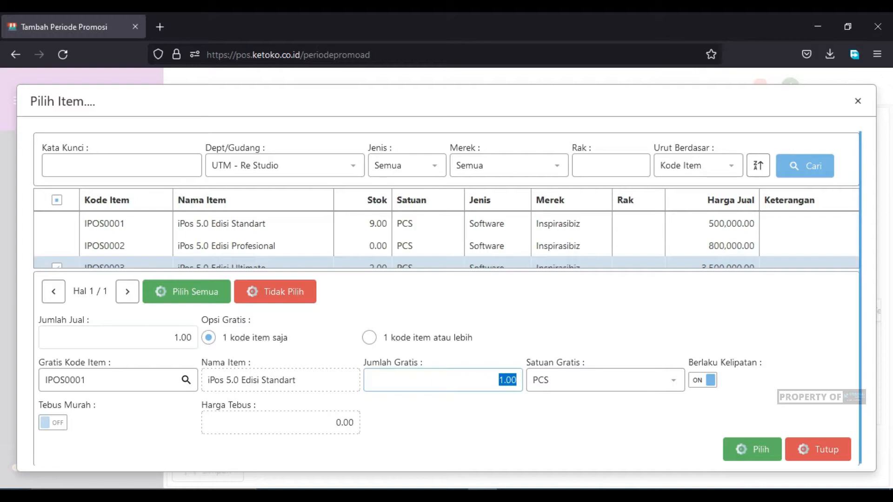
drag(179, 337, 267, 327)
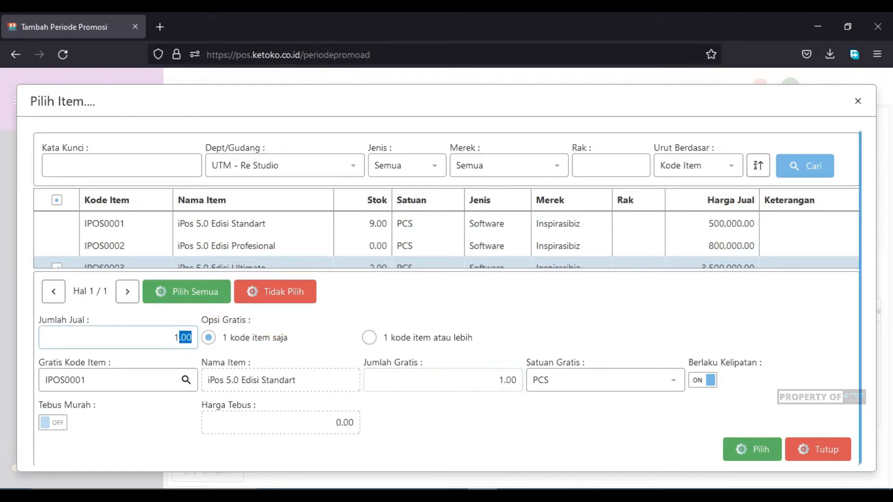
drag(504, 380, 522, 379)
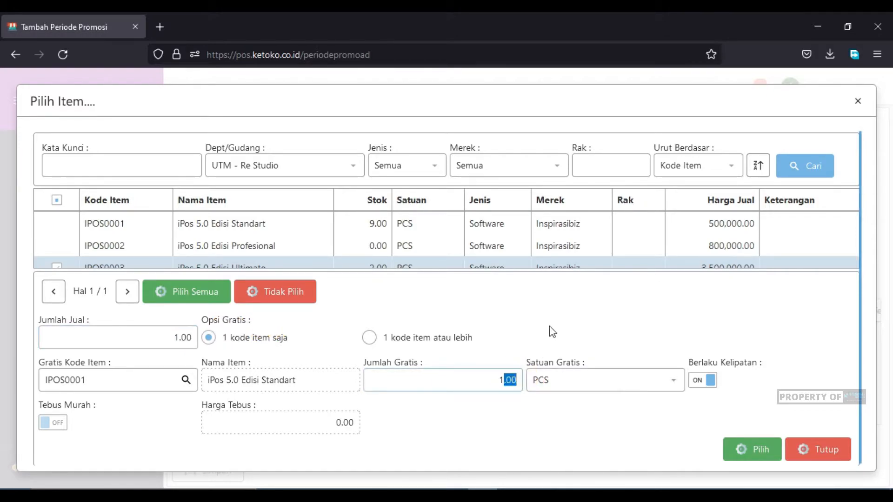
click(707, 381)
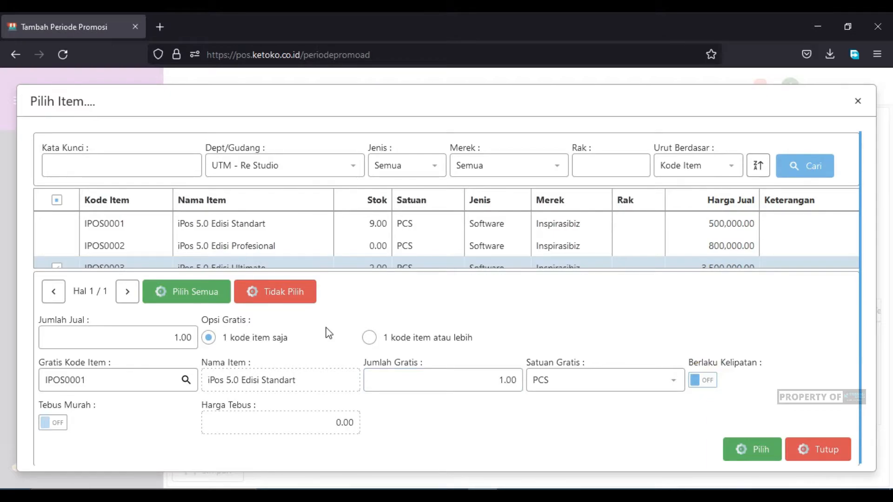
drag(504, 380, 533, 378)
click(516, 322)
Try the Tebus Murah option with a Harga Tebus of 300,000 and switch the option back off
drag(39, 404, 122, 401)
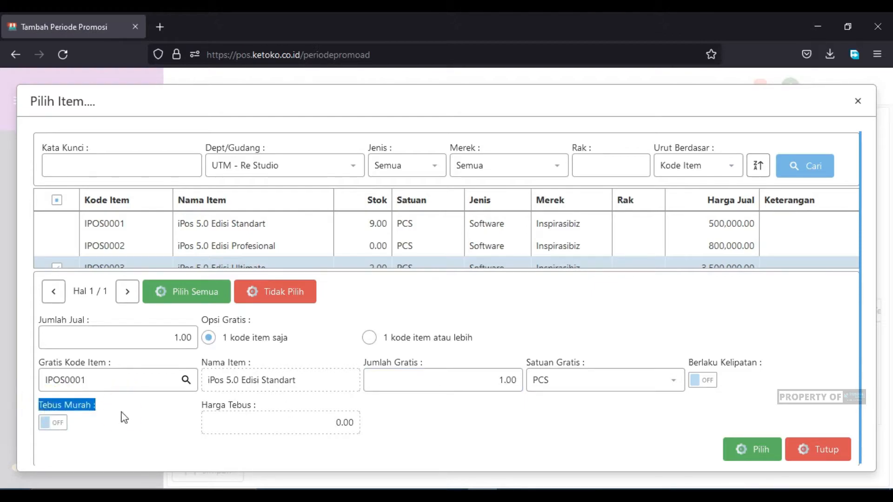
click(124, 418)
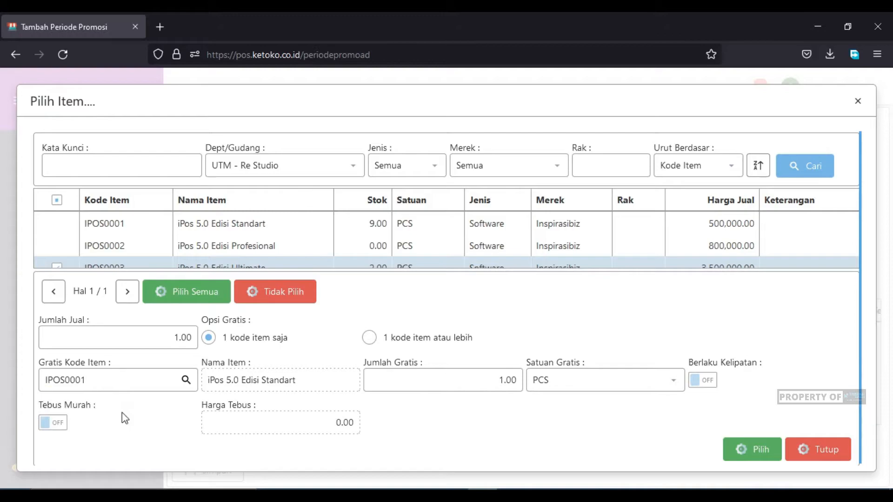
click(52, 424)
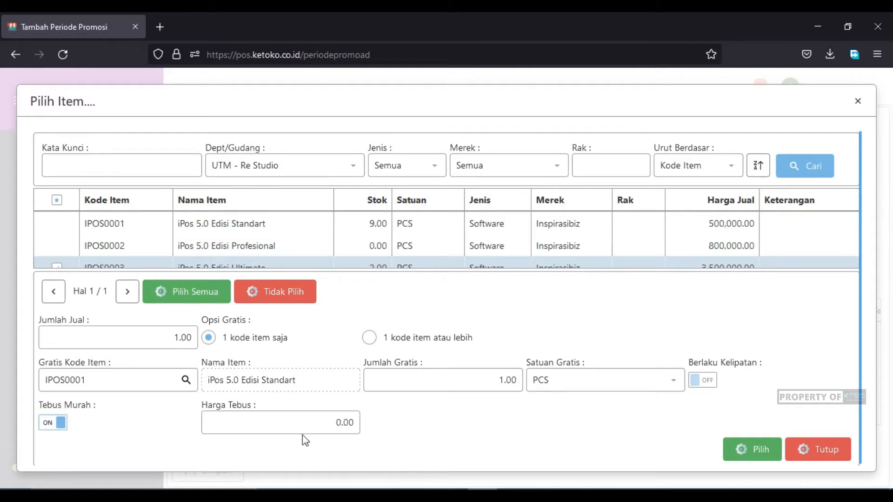
drag(342, 423, 453, 428)
drag(328, 426, 373, 427)
text(300,00)
click(52, 423)
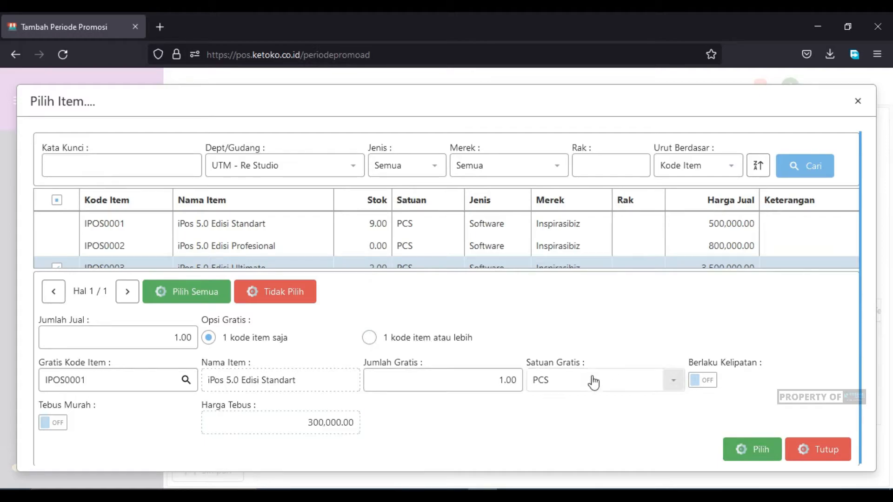
Add the configured item to promotion AGT0002, save the promotion period, and return to the promotion list
click(747, 451)
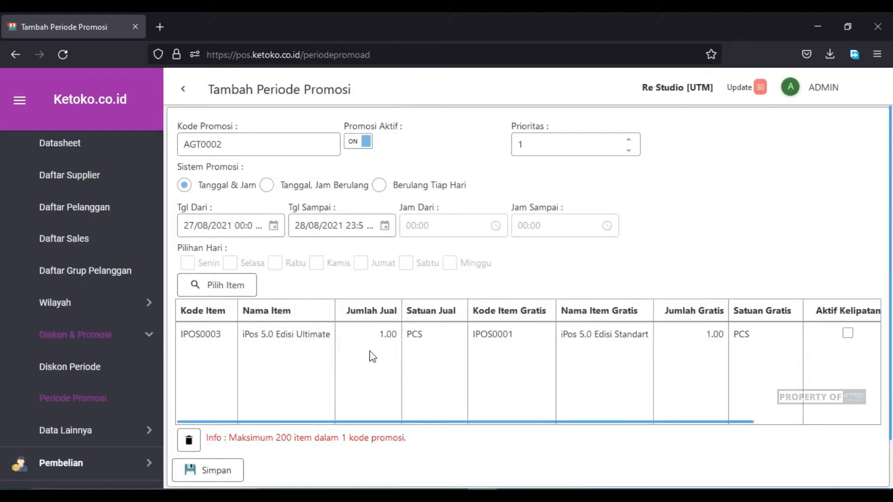
click(309, 337)
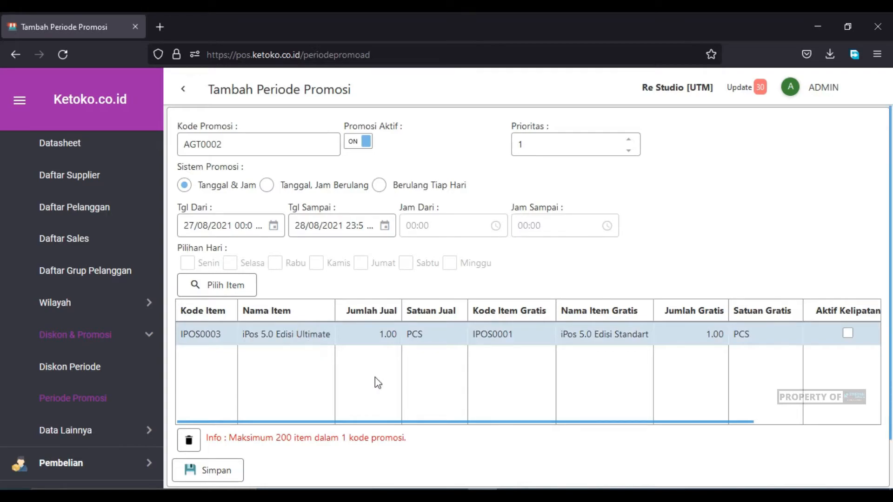
drag(206, 438, 432, 439)
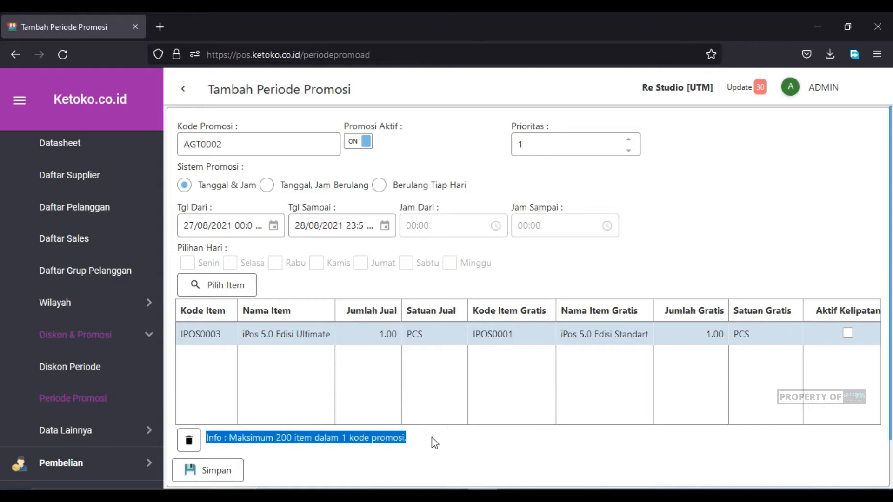
click(375, 370)
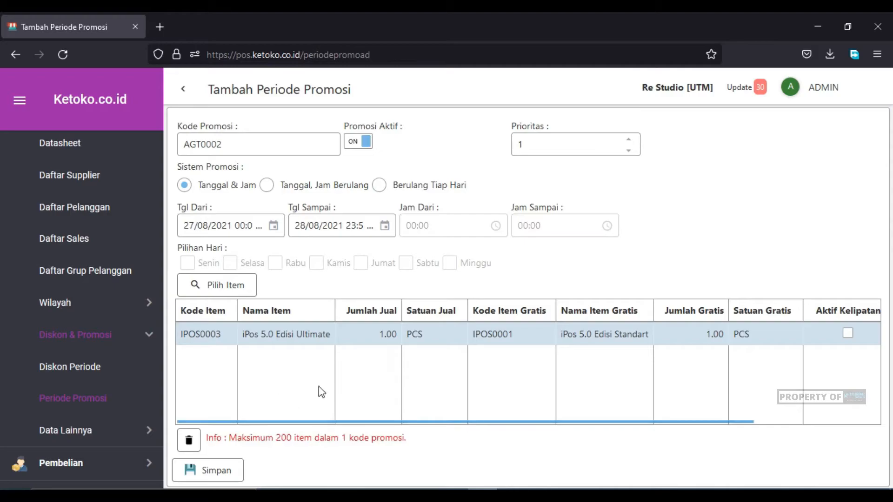
click(230, 470)
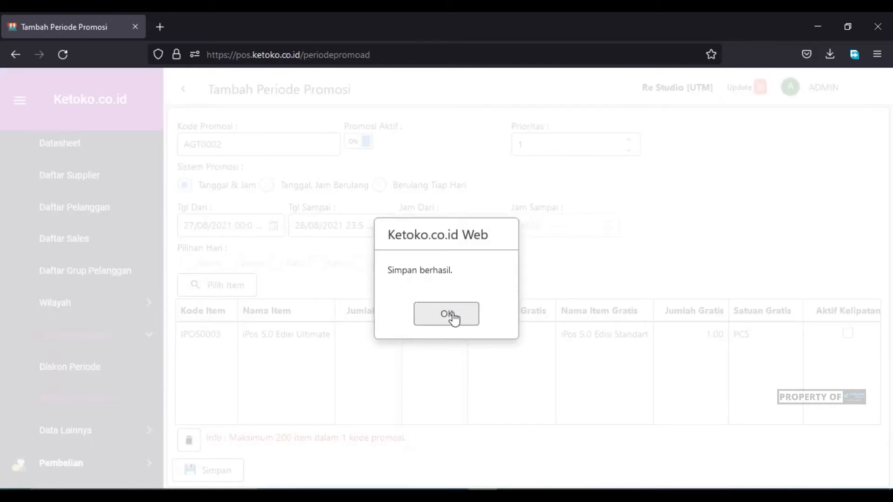
click(452, 314)
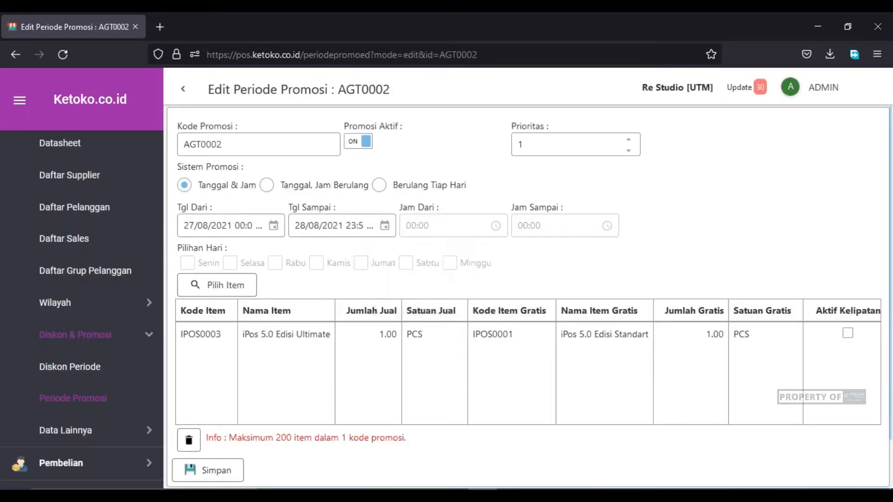
click(186, 91)
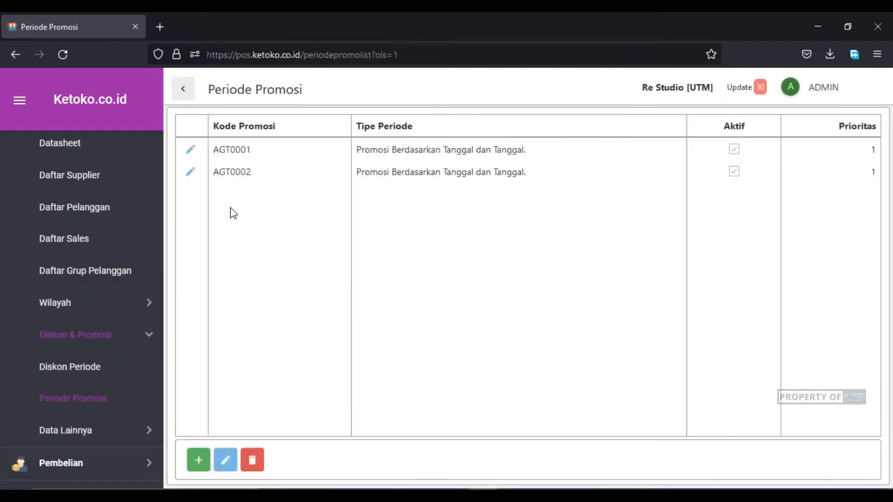
click(256, 168)
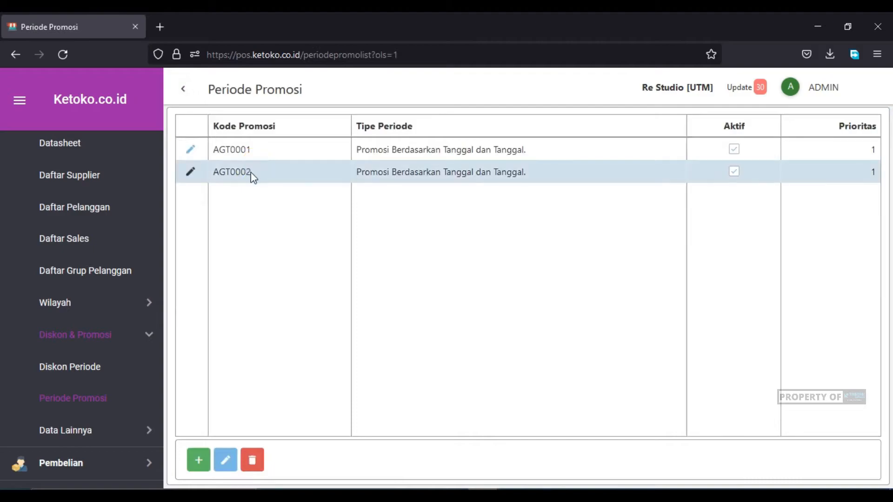
Start a new sales transaction in Penjualan to test the promotion
scroll(129, 307, down, 4)
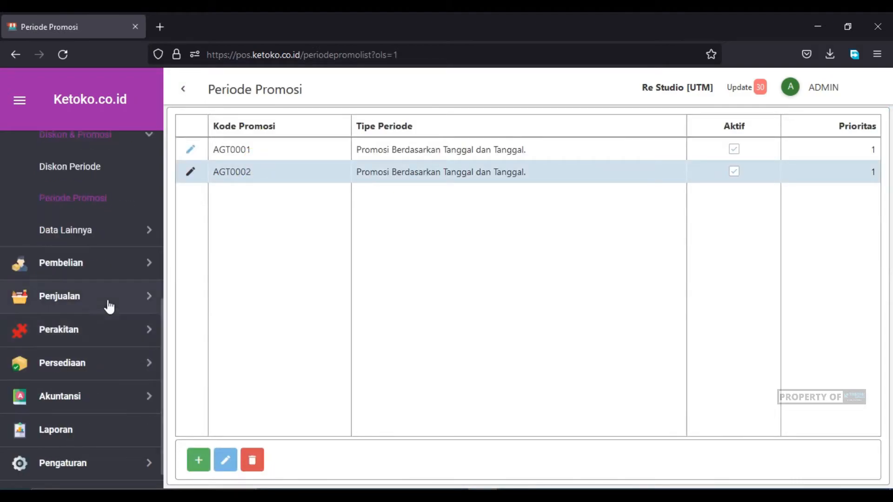
click(105, 305)
scroll(56, 243, up, 3)
click(80, 218)
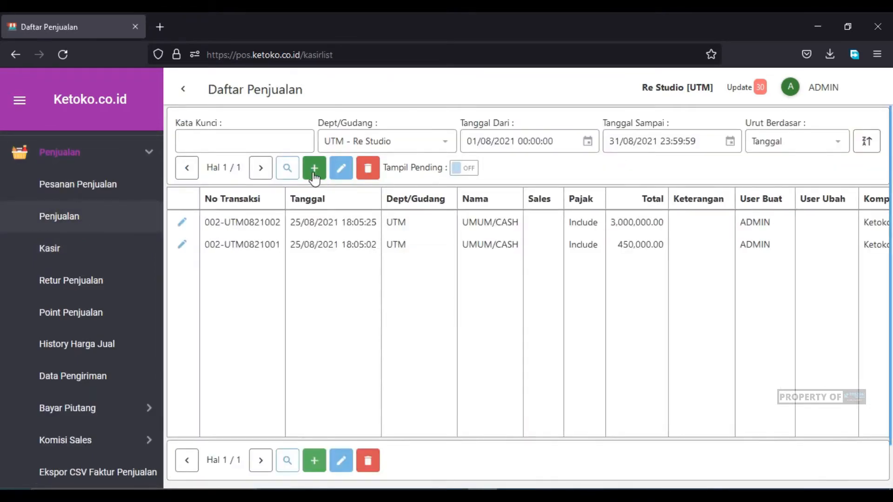
click(314, 172)
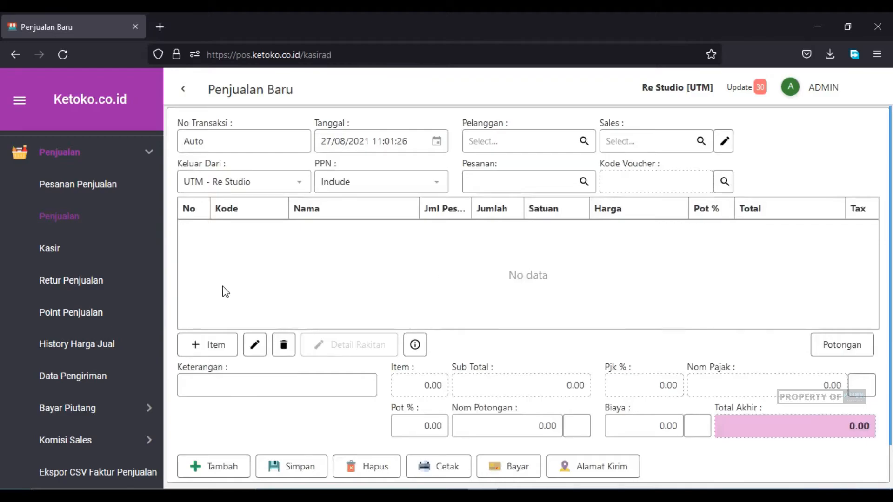
Add item IPOS0003 (iPos 5.0 Edisi Ultimate) to the sale and examine the free-item line with a wider Nama column
click(203, 345)
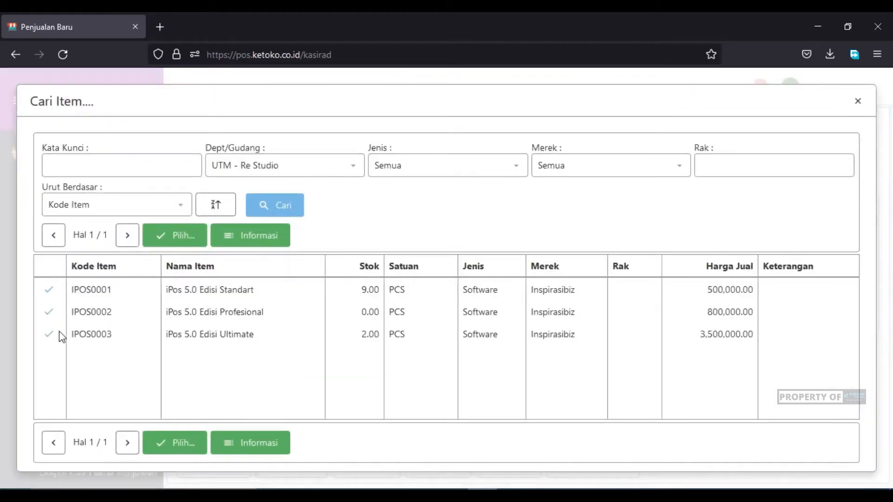
click(188, 339)
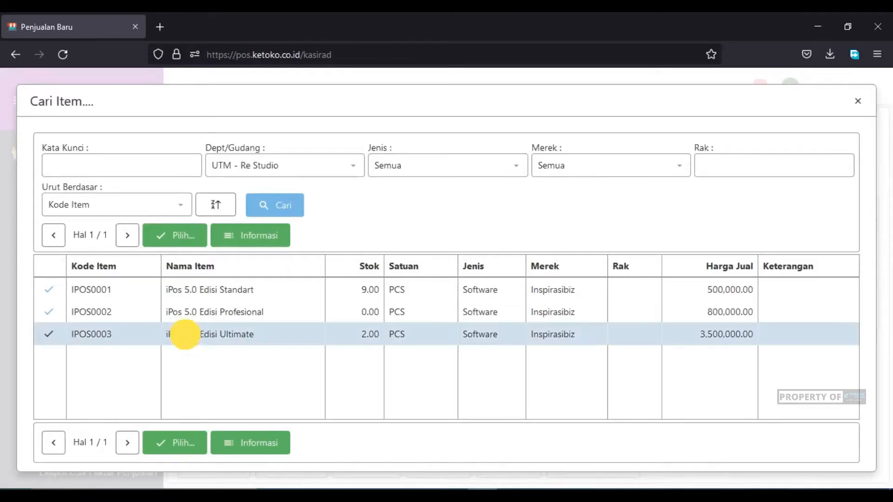
click(173, 441)
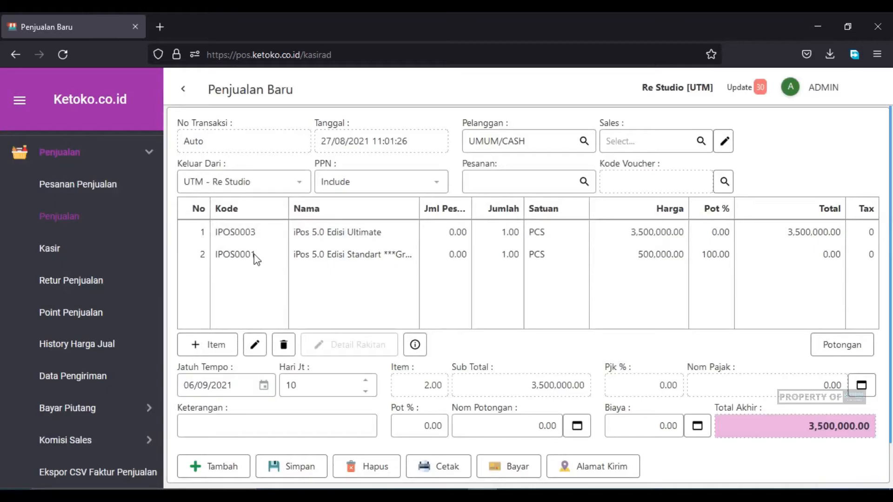
click(254, 256)
mouse_move(420, 209)
mouse_down()
mouse_move(456, 204)
mouse_move(429, 213)
mouse_up()
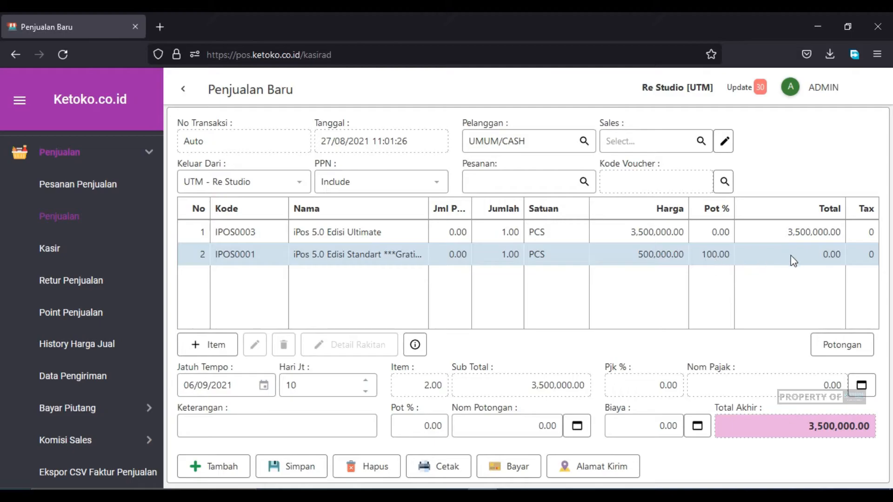
click(467, 347)
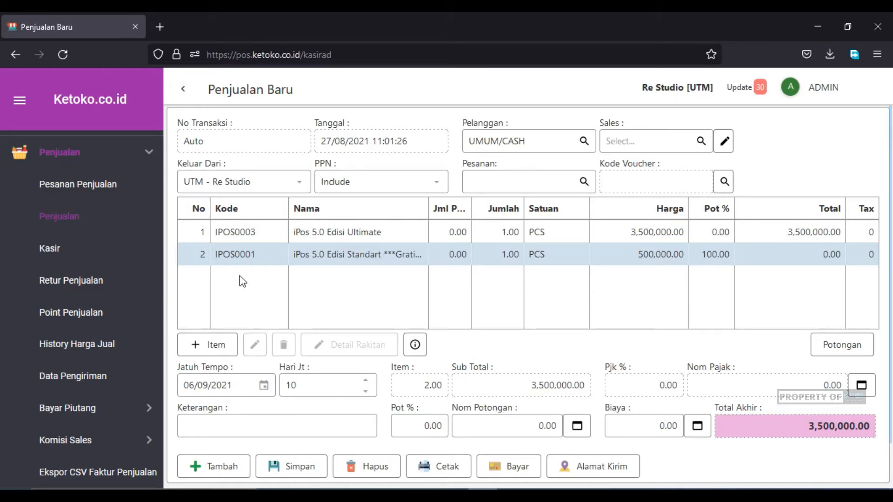
Leave the new sale without saving it and return to the sales list
scroll(93, 261, up, 2)
click(184, 89)
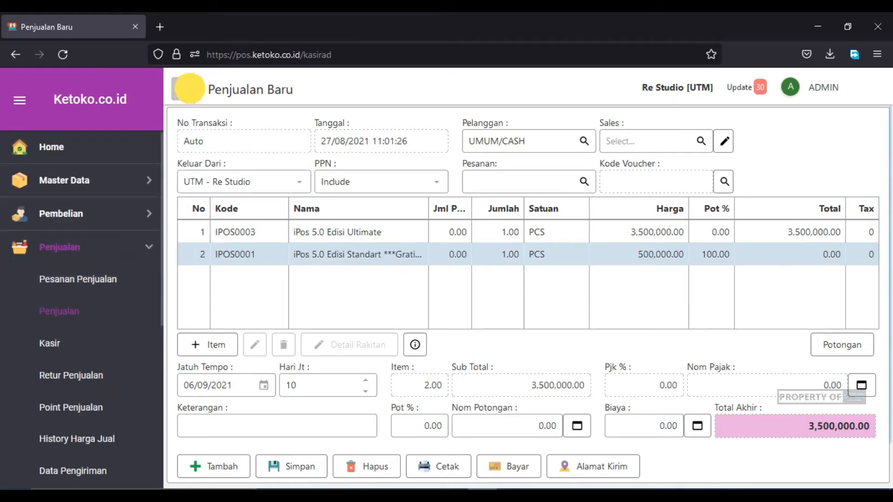
click(500, 320)
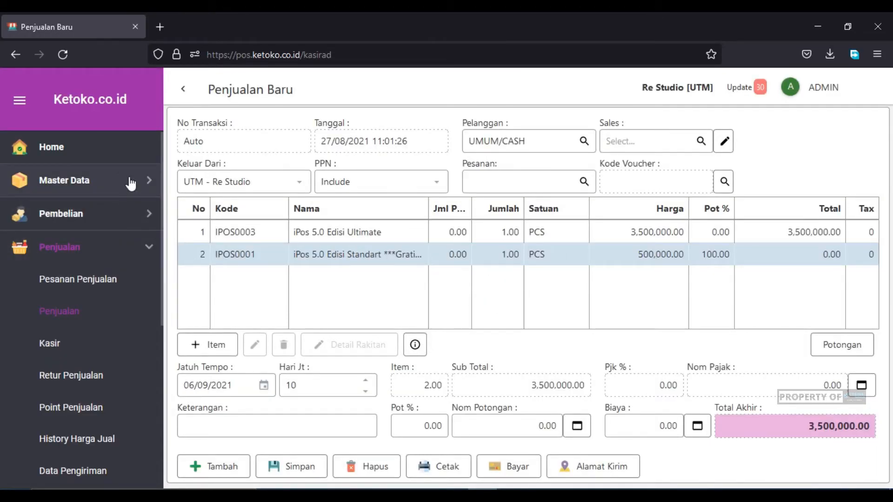
click(194, 96)
click(412, 312)
Open Diskon Periode in the master data and start a new period discount
click(96, 179)
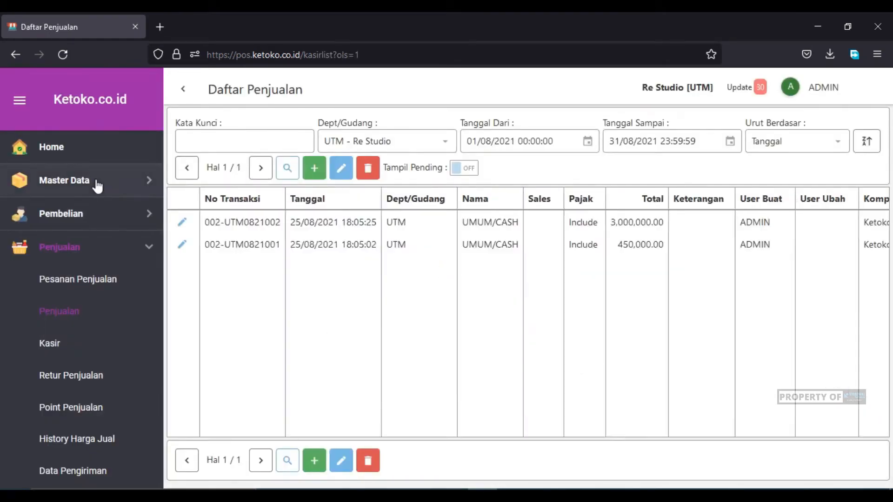
scroll(89, 261, down, 4)
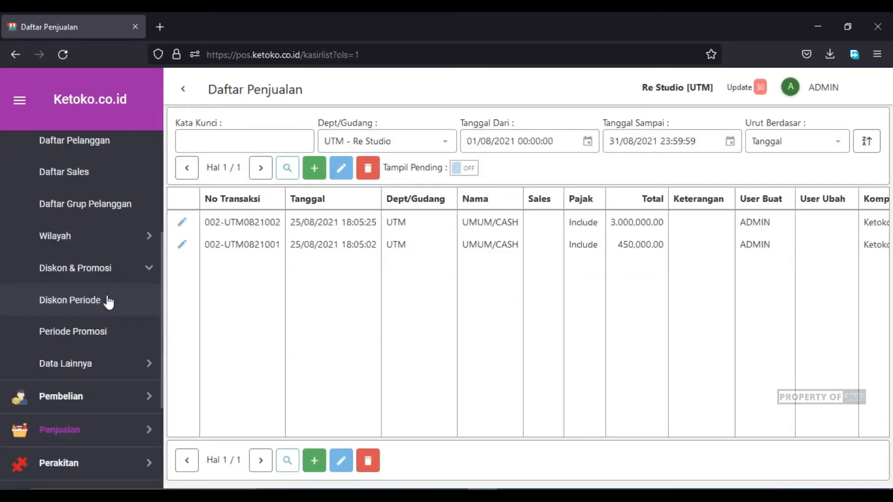
click(104, 293)
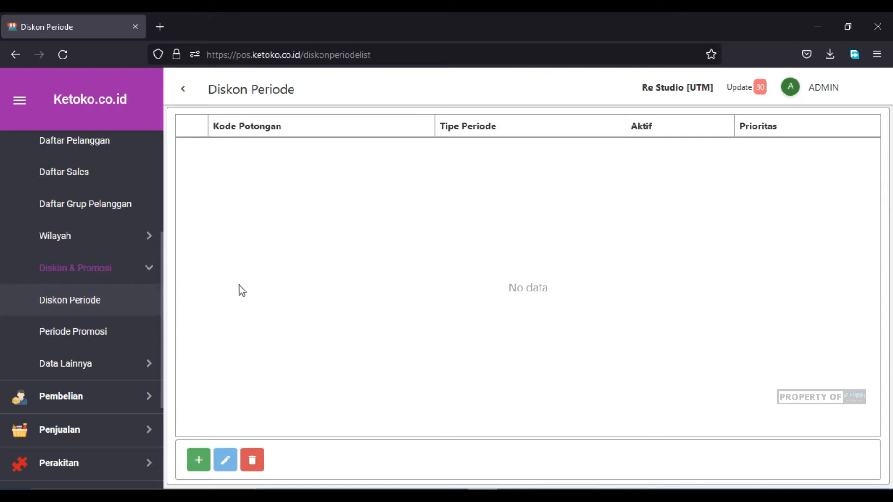
click(198, 460)
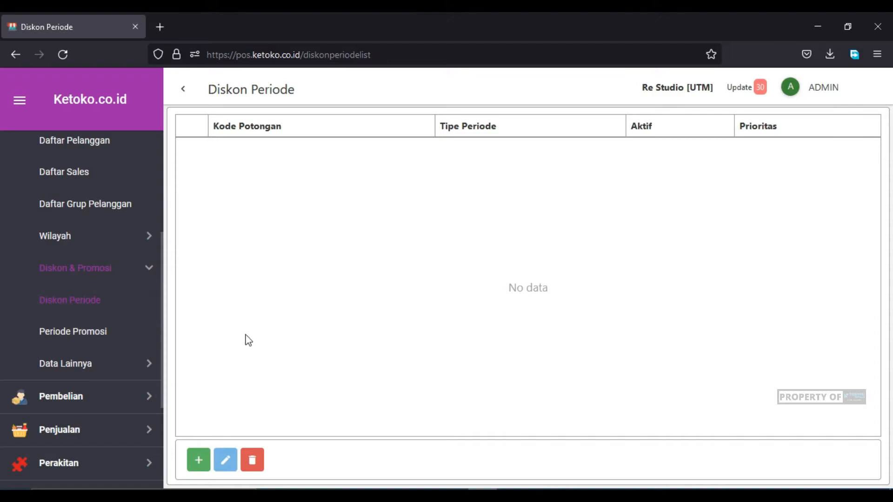
click(201, 460)
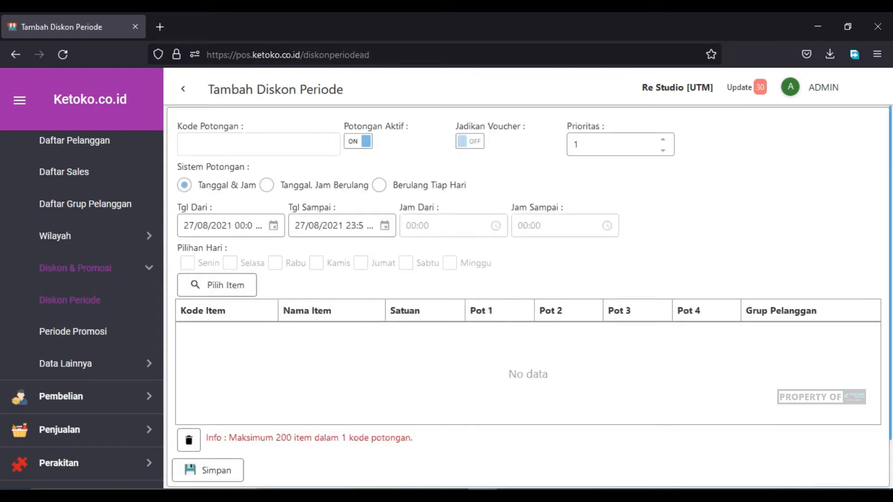
Enter DKAGT0001 as the Kode Potongan and set Tgl Sampai to 28 August 2021, 23:59
click(287, 141)
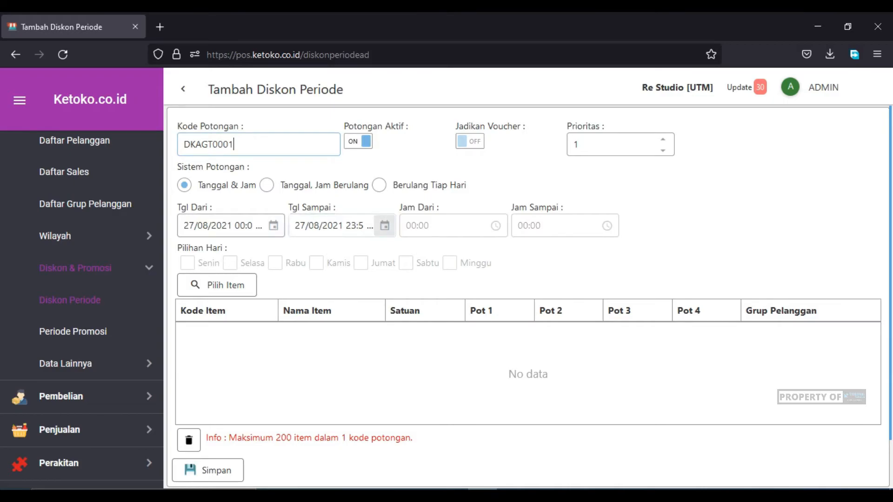
click(384, 226)
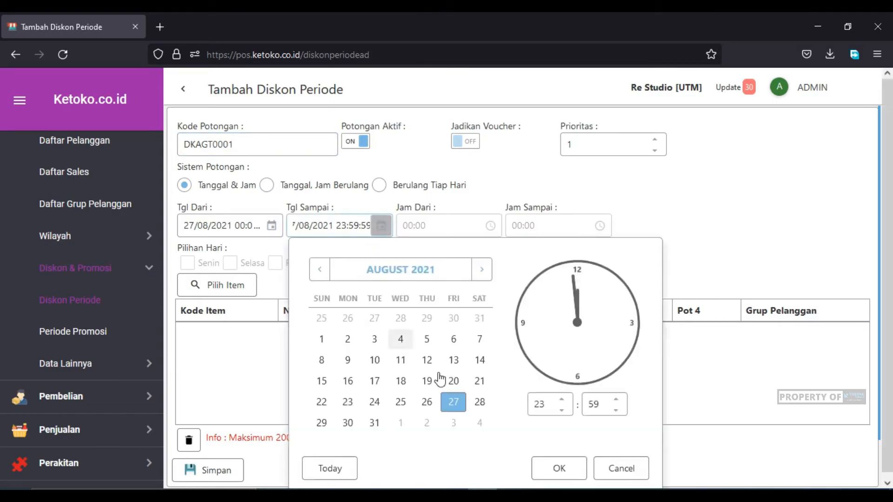
click(479, 403)
click(560, 469)
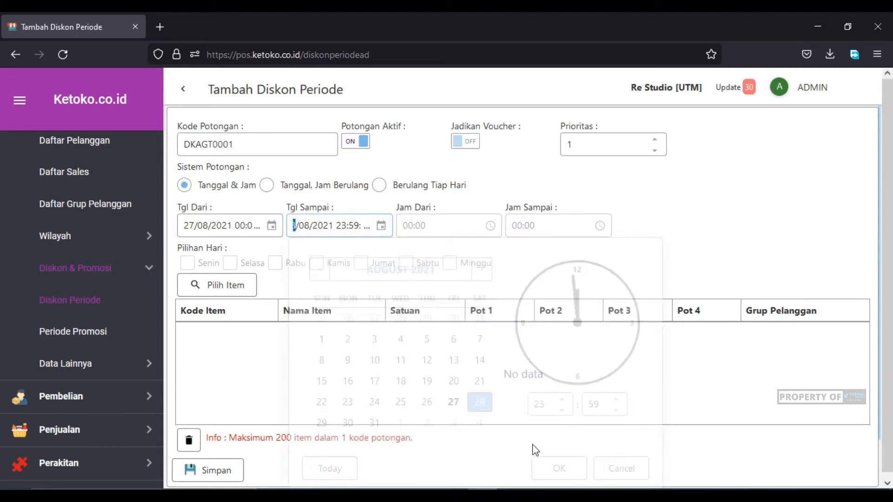
Open the item picker for the period discount and select IPOS0001 (iPos 5.0 Edisi Standart)
click(210, 285)
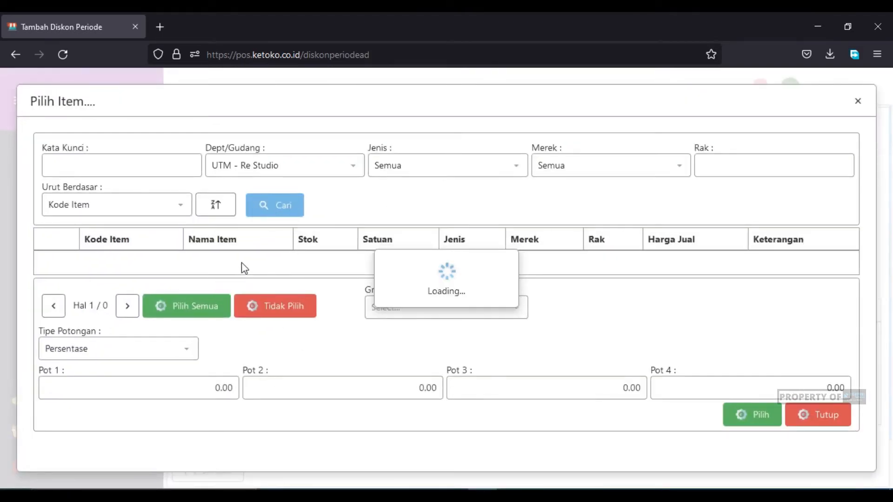
scroll(275, 261, down, 2)
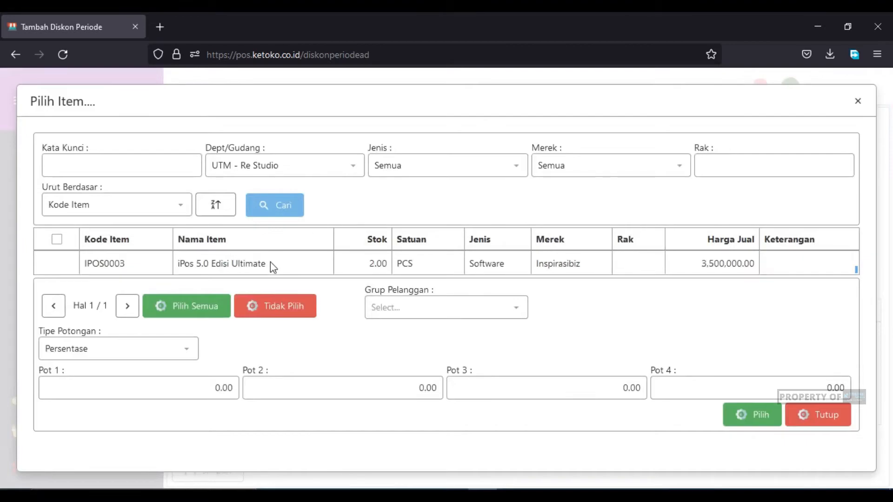
scroll(270, 262, up, 2)
scroll(273, 265, down, 2)
scroll(271, 263, up, 2)
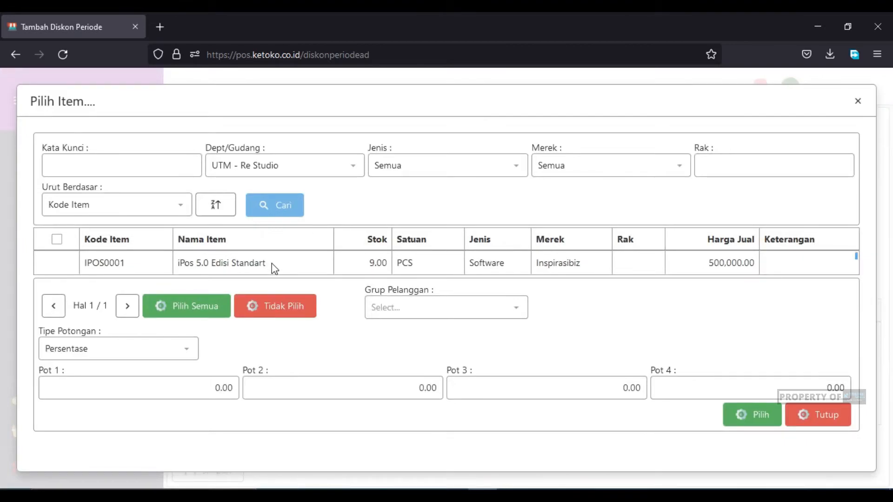
click(101, 262)
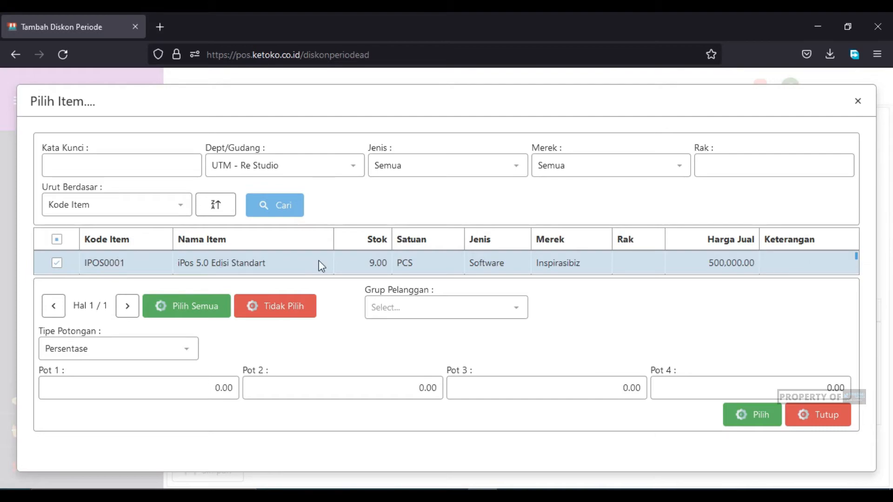
Look through the Grup Pelanggan options and leave the customer group blank
click(429, 308)
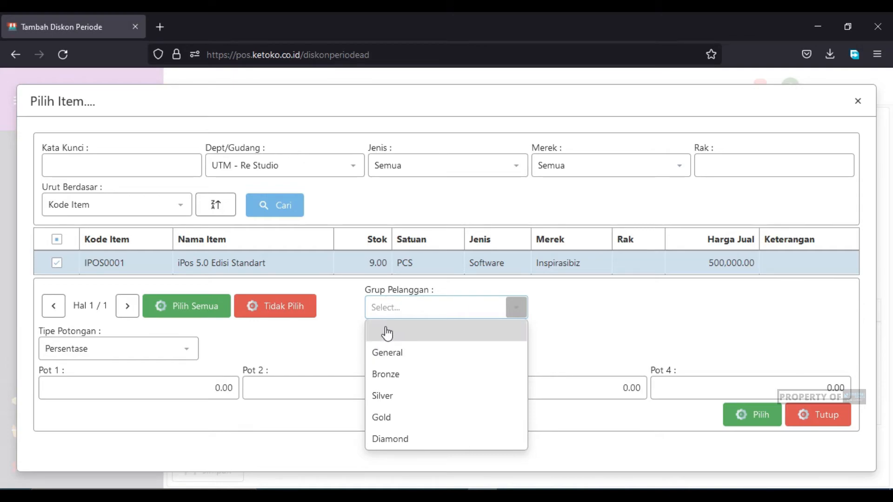
click(590, 307)
click(489, 313)
click(461, 335)
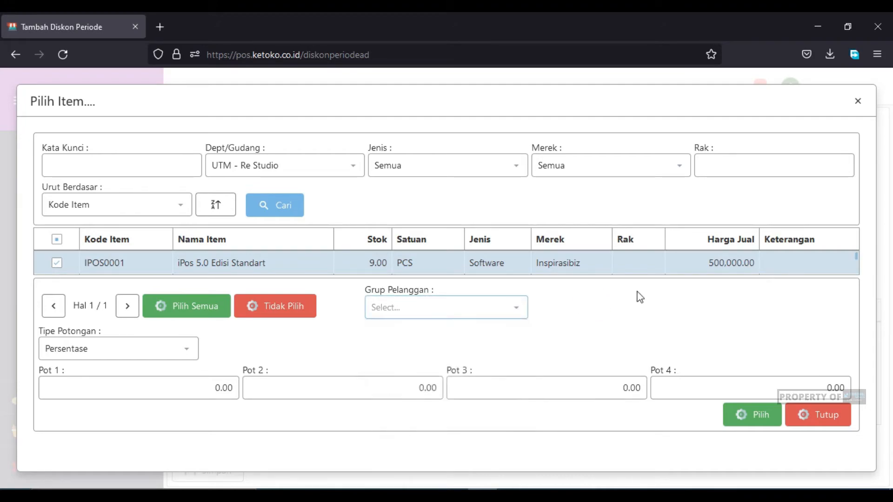
click(522, 308)
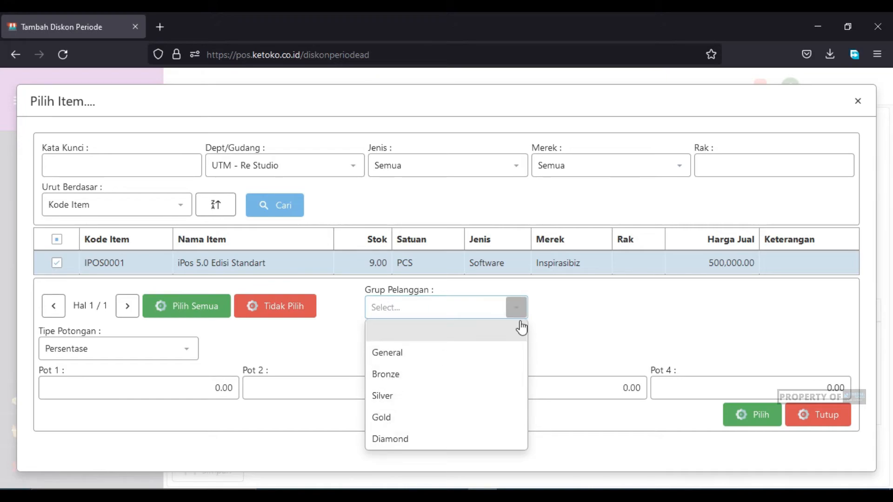
click(485, 341)
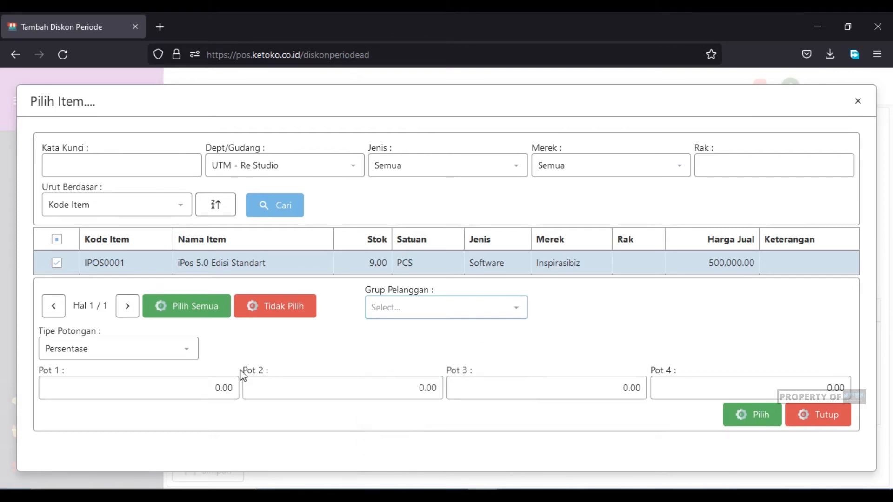
Keep Persentase as the Tipe Potongan and set Pot 1 to 3, leaving the other discount levels at zero
click(170, 354)
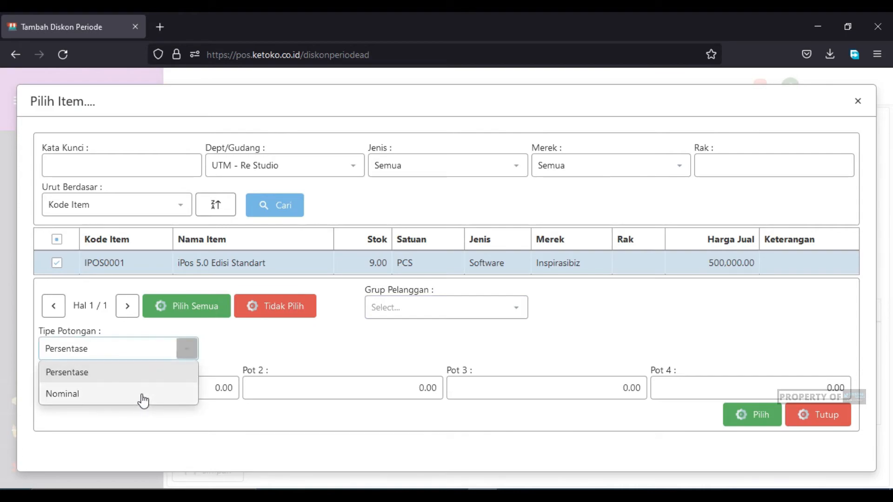
click(222, 354)
click(186, 352)
click(228, 358)
click(206, 382)
click(207, 386)
click(207, 385)
text(3)
click(333, 342)
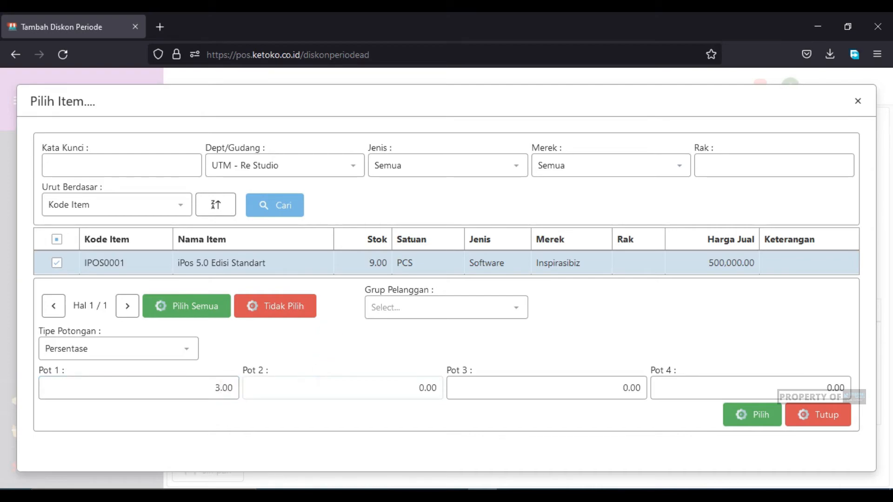
click(423, 388)
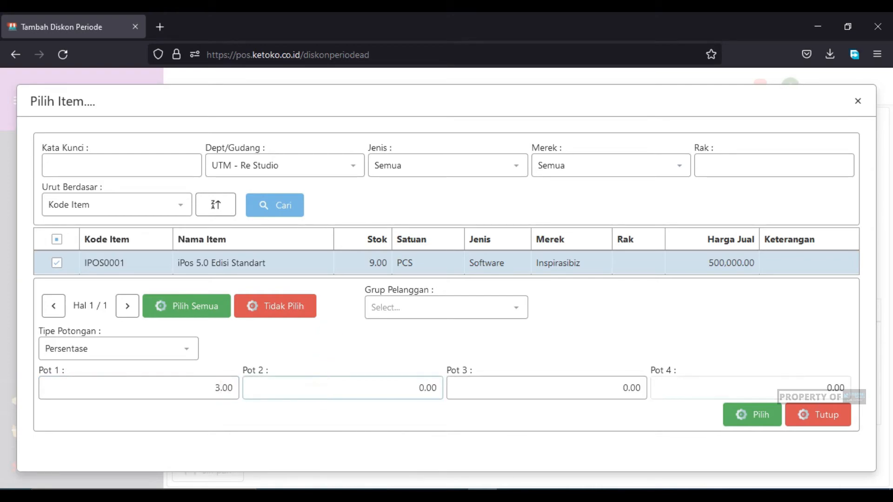
drag(408, 388, 565, 383)
click(586, 336)
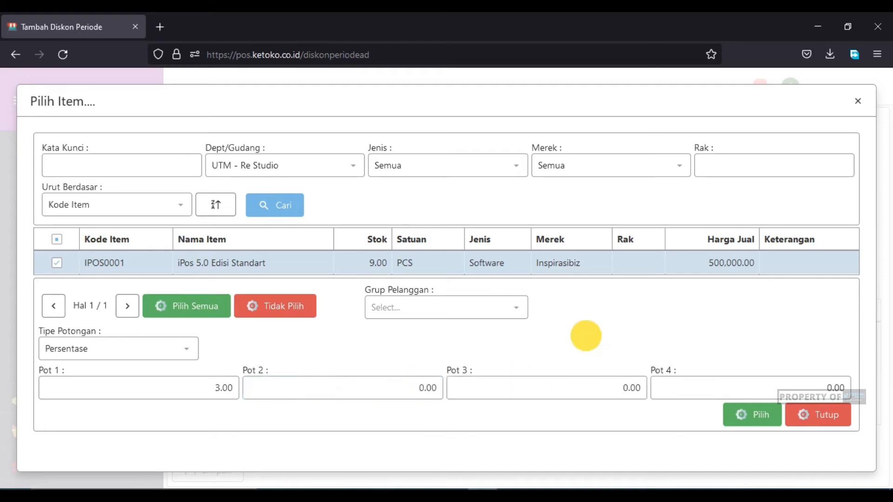
Try the Nominal discount type with Pot 1 set to 15,000
click(167, 349)
click(142, 391)
drag(191, 386, 351, 361)
drag(209, 386, 267, 371)
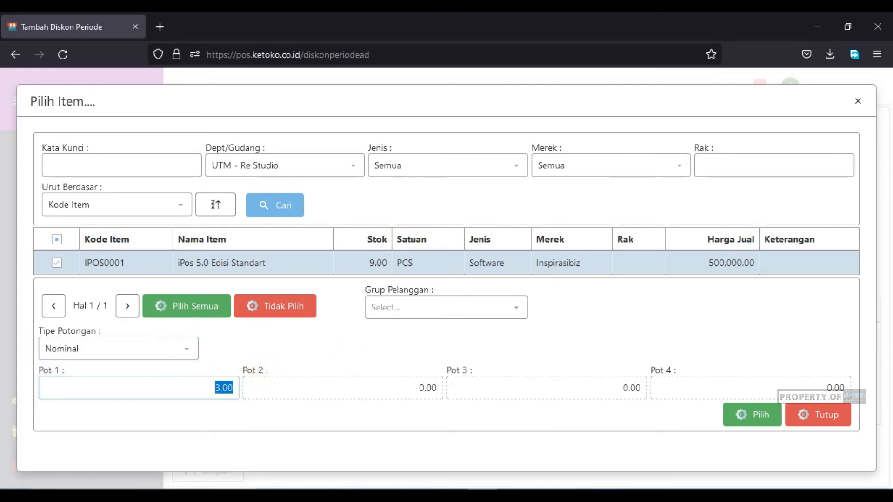
text(15,000)
click(315, 360)
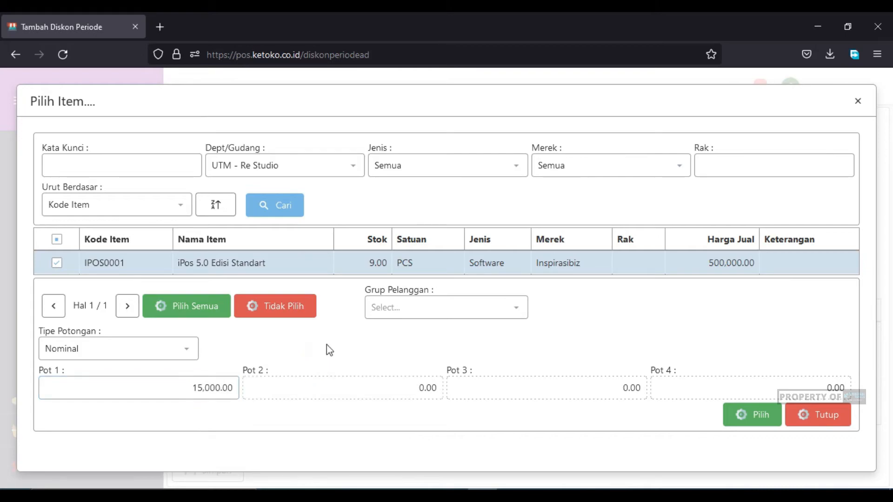
Switch the Tipe Potongan back to Persentase with Pot 1 at 3 and add the selected item to the discount
click(189, 352)
click(144, 371)
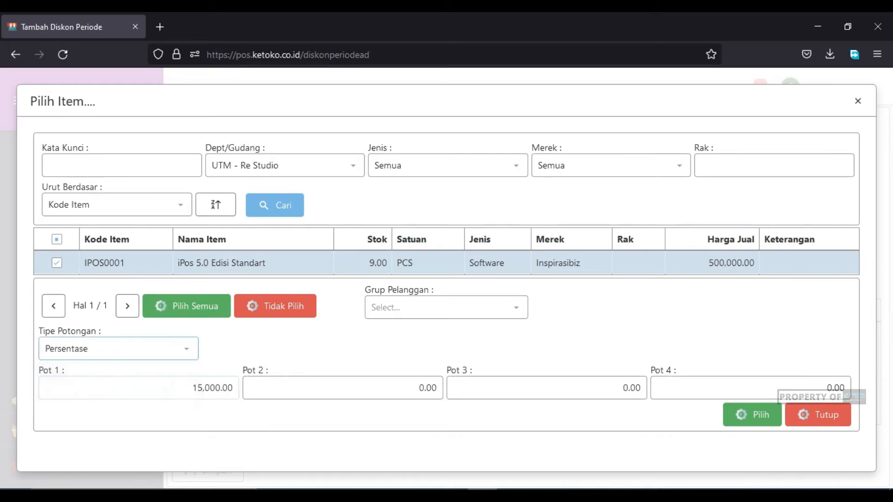
drag(176, 389, 265, 379)
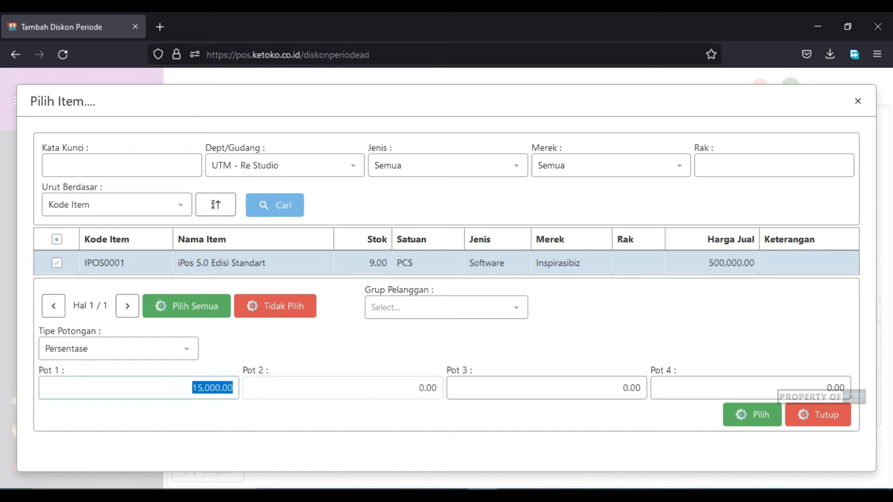
text(3)
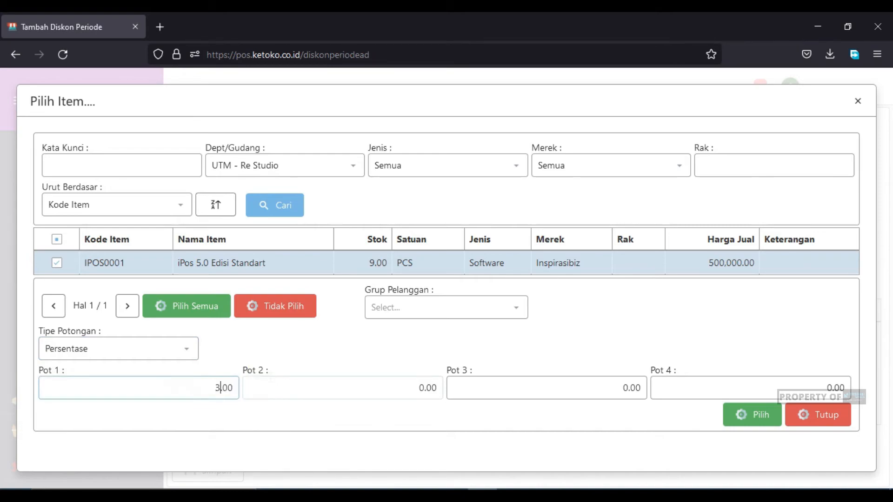
click(285, 353)
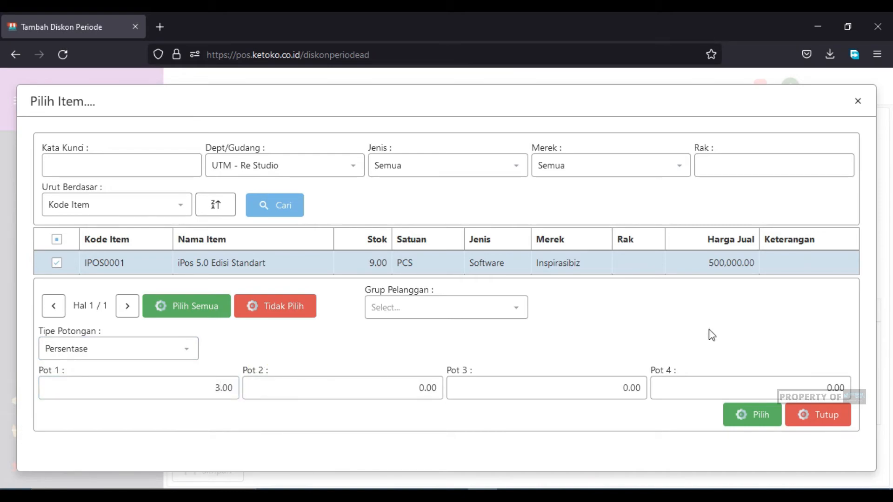
click(753, 421)
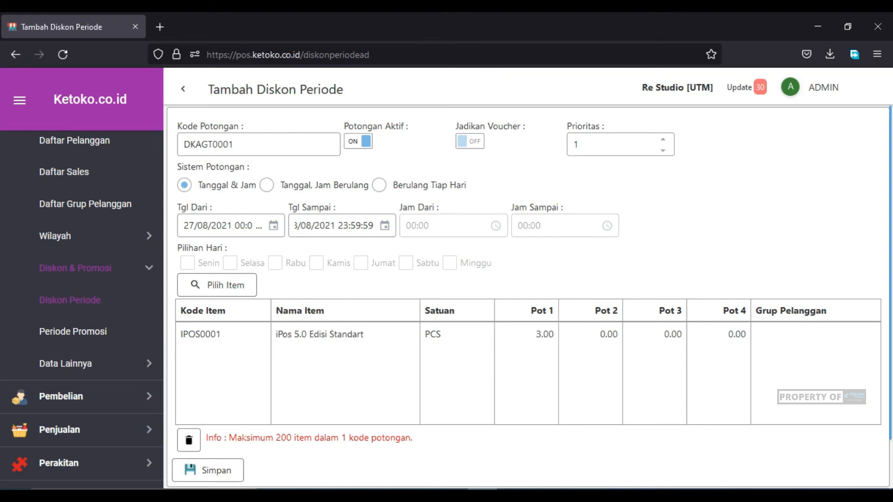
Check the 200-item limit note, save period discount DKAGT0001, and select its IPOS0001 line
drag(228, 437, 455, 447)
click(469, 379)
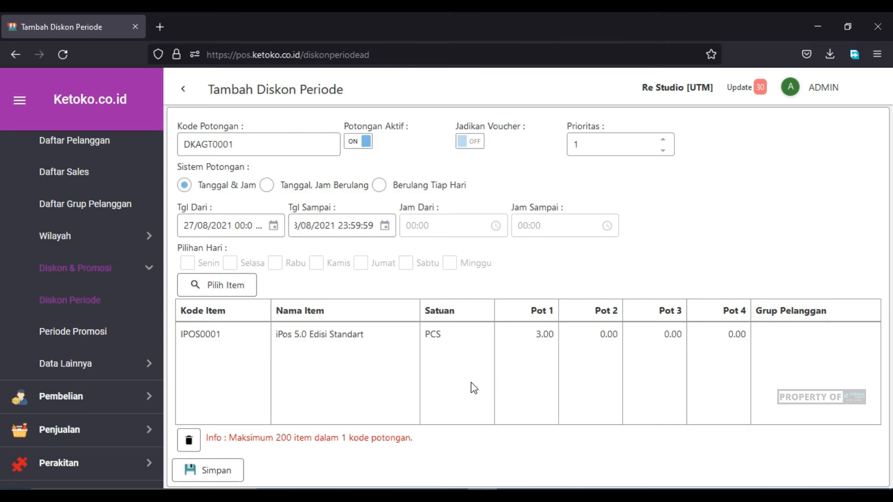
click(228, 468)
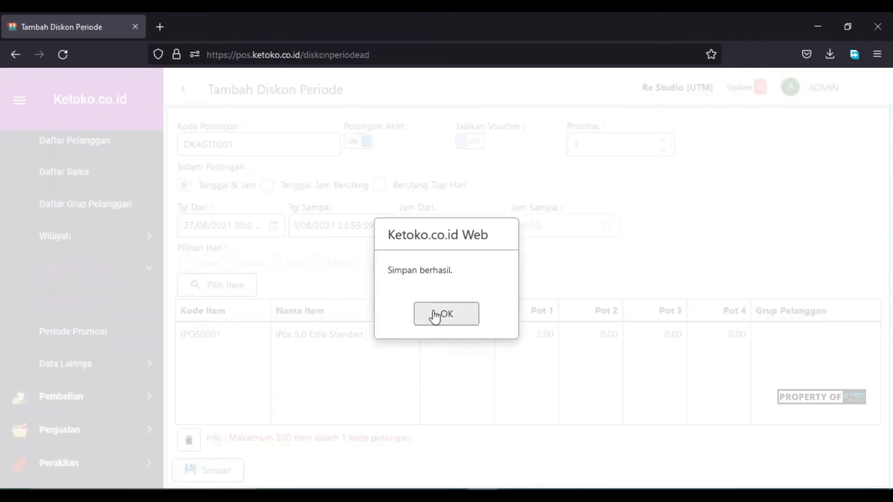
click(439, 312)
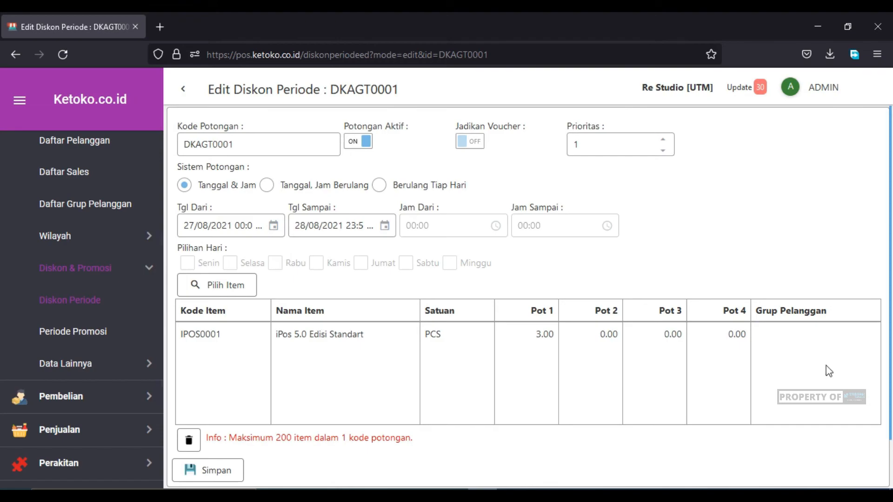
click(811, 339)
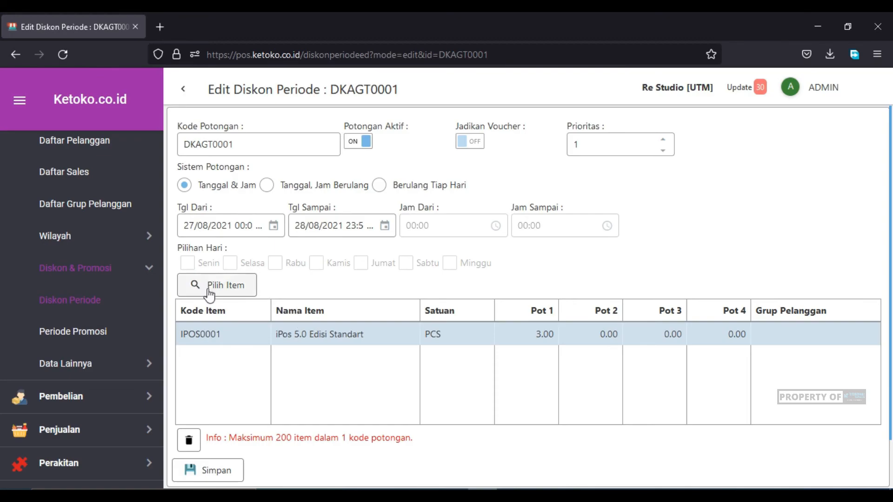
Start a new sale under Penjualan and add item IPOS0001 (iPos 5.0 Edisi Standart)
click(119, 426)
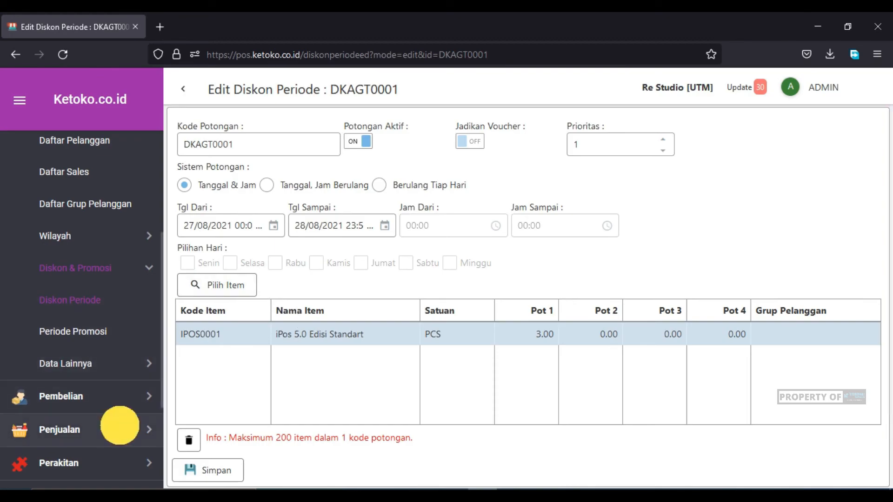
scroll(103, 233, up, 3)
click(82, 244)
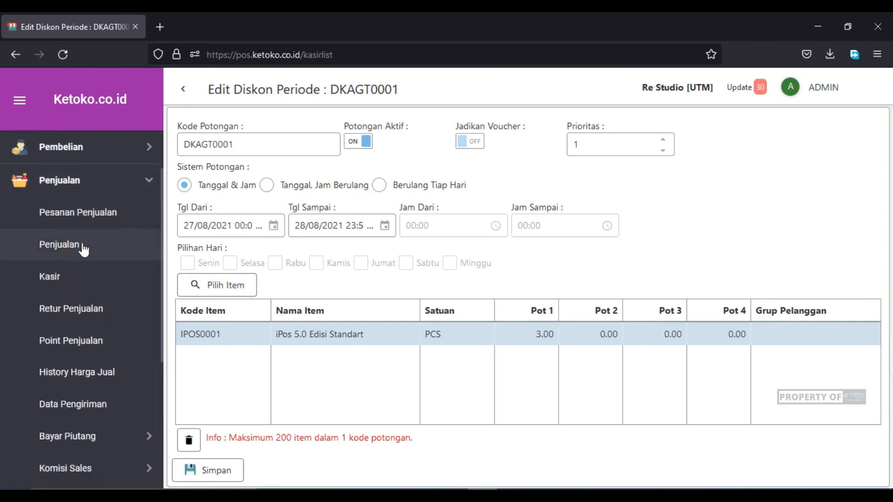
click(317, 168)
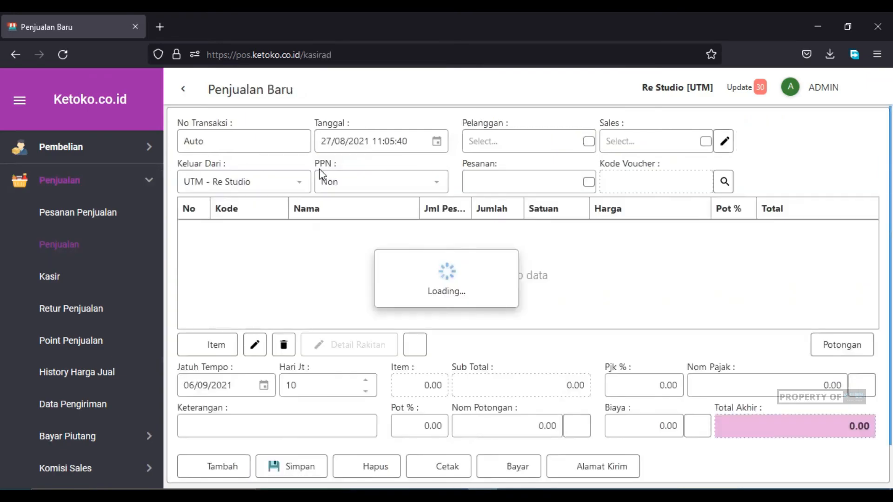
click(212, 344)
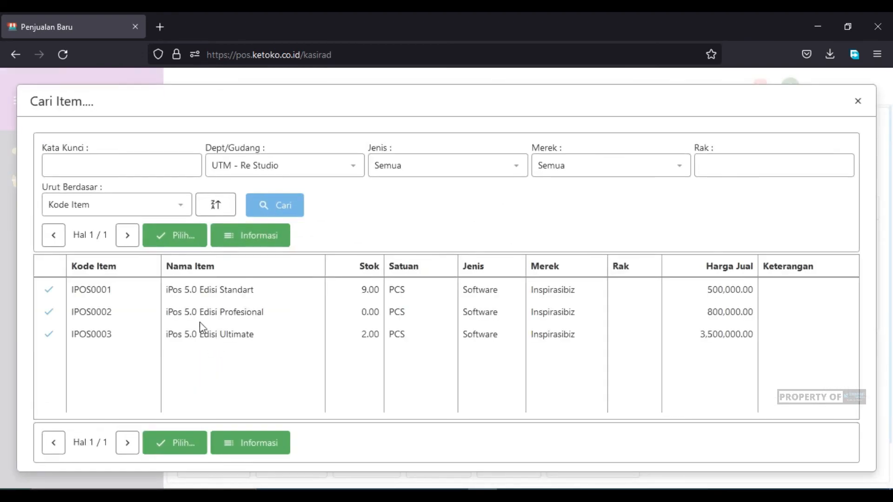
click(49, 288)
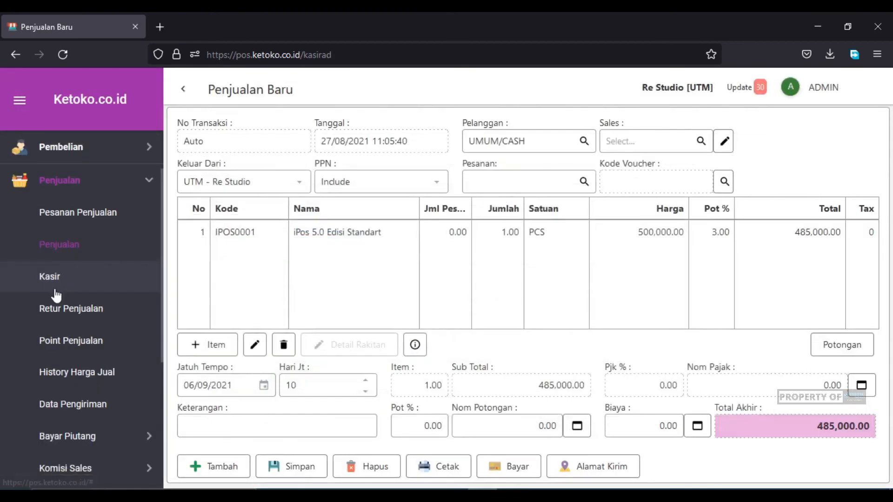
Examine the Pot % and Total values on the IPOS0001 sale line to check the period discount
click(708, 234)
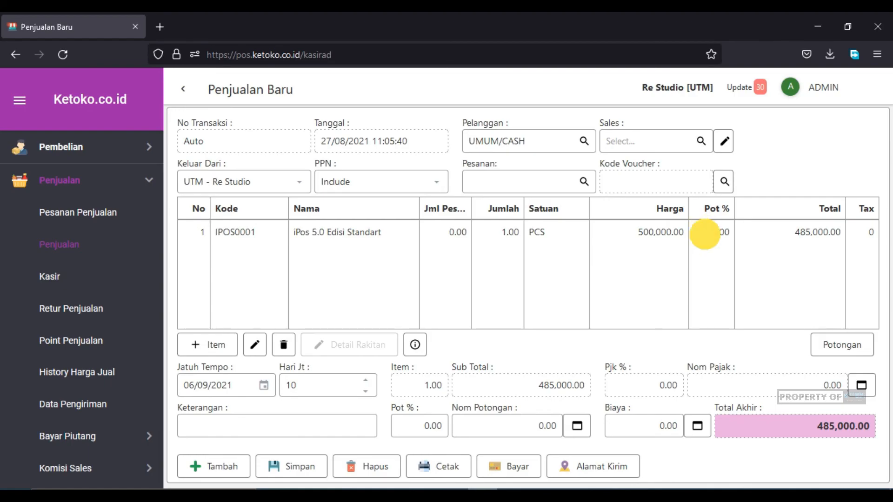
click(750, 228)
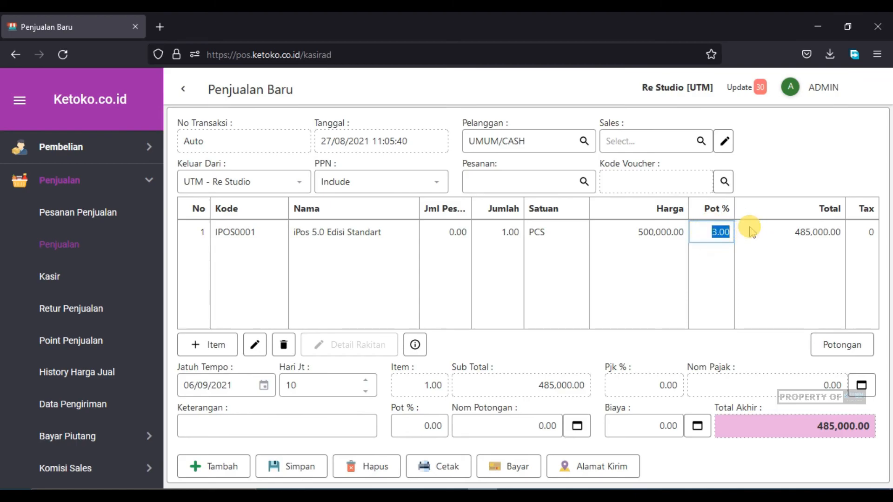
click(719, 270)
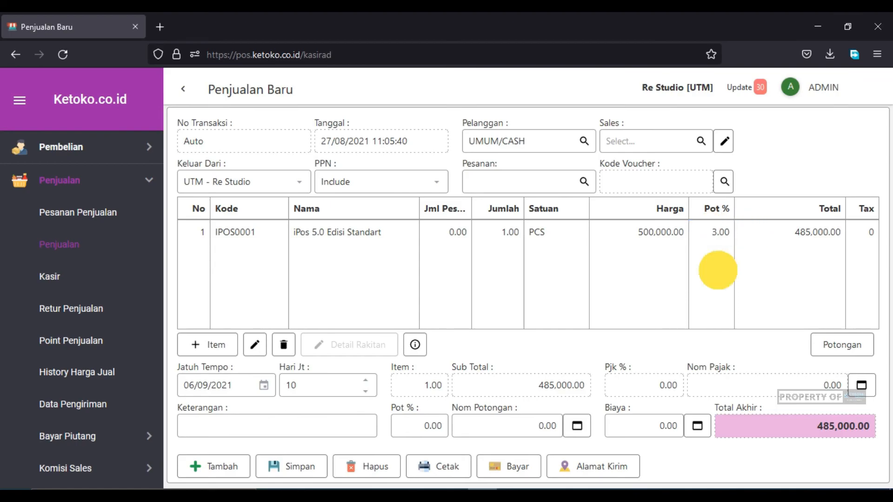
click(794, 233)
click(796, 233)
drag(796, 233, 847, 231)
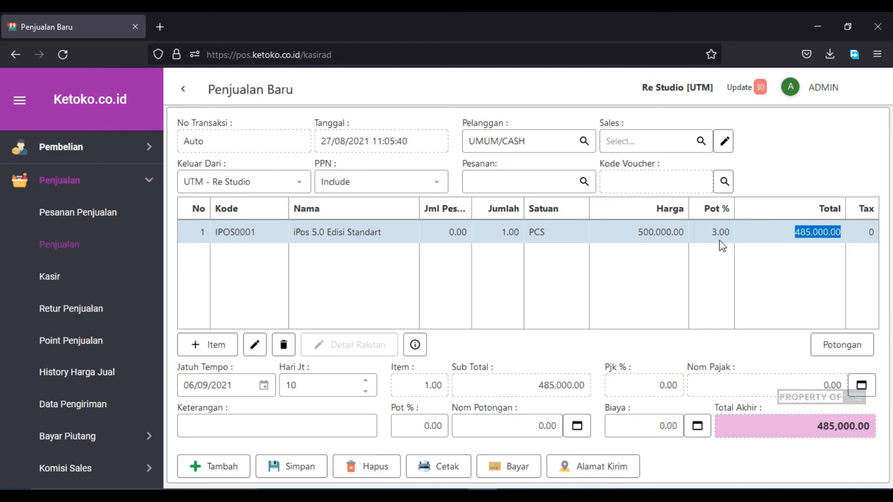
click(607, 269)
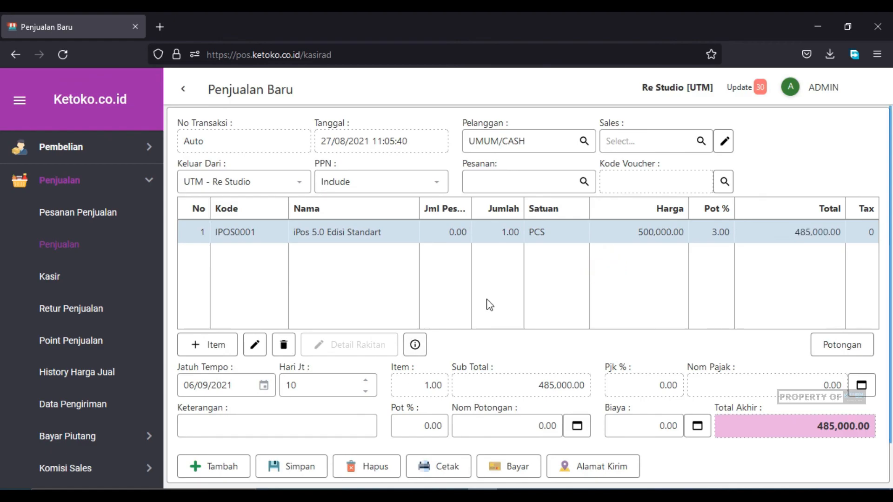